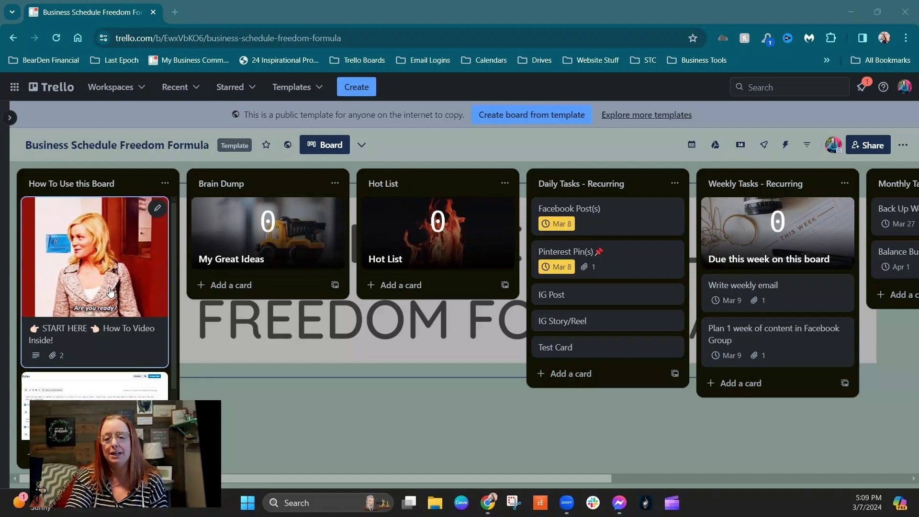
Step: Scroll and drag across the board to bring the later lists into view
{"action": "scroll", "coordinate": [112, 290], "scroll_direction": "down", "scroll_amount": 1}
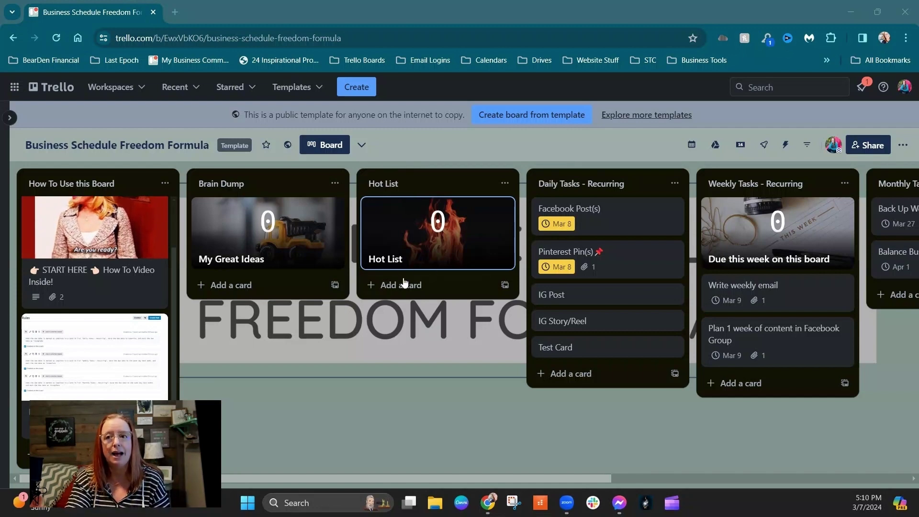
{"action": "left_click", "coordinate": [405, 325]}
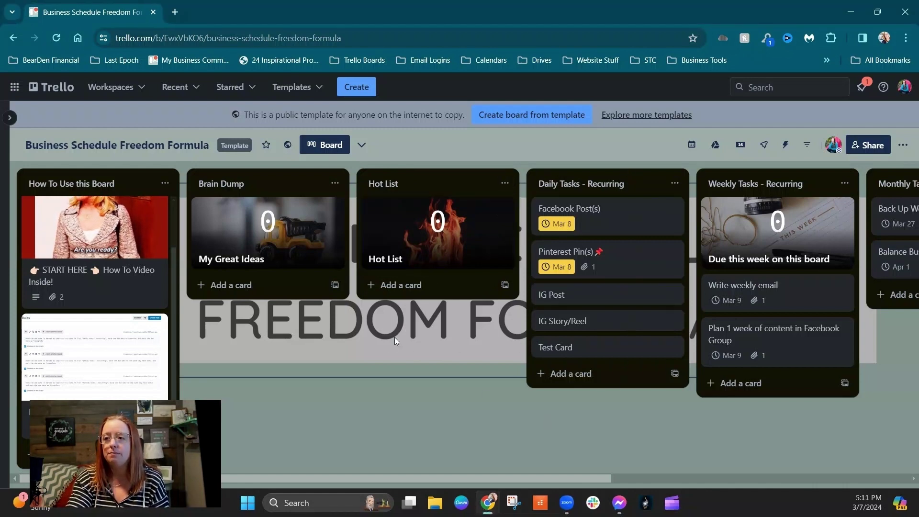
{"action": "left_click_drag", "start_coordinate": [714, 427], "coordinate": [533, 423]}
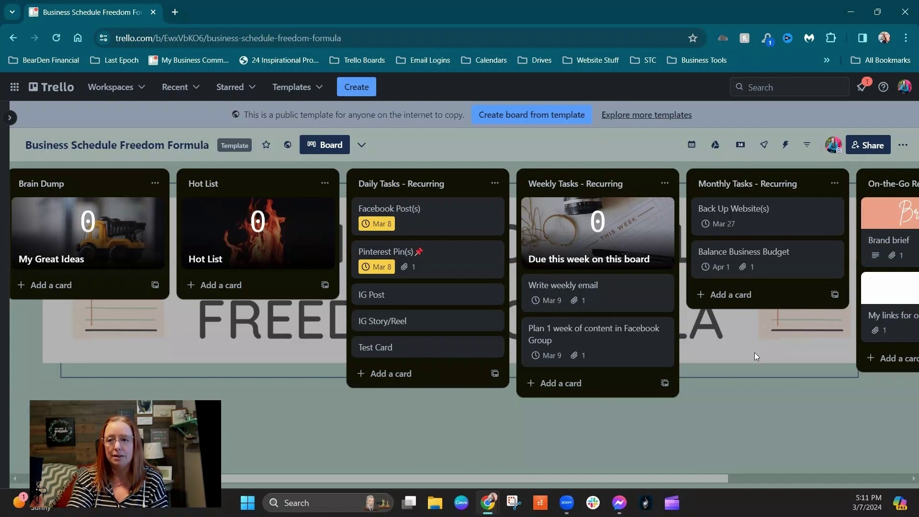
{"action": "left_click_drag", "start_coordinate": [789, 377], "coordinate": [513, 390]}
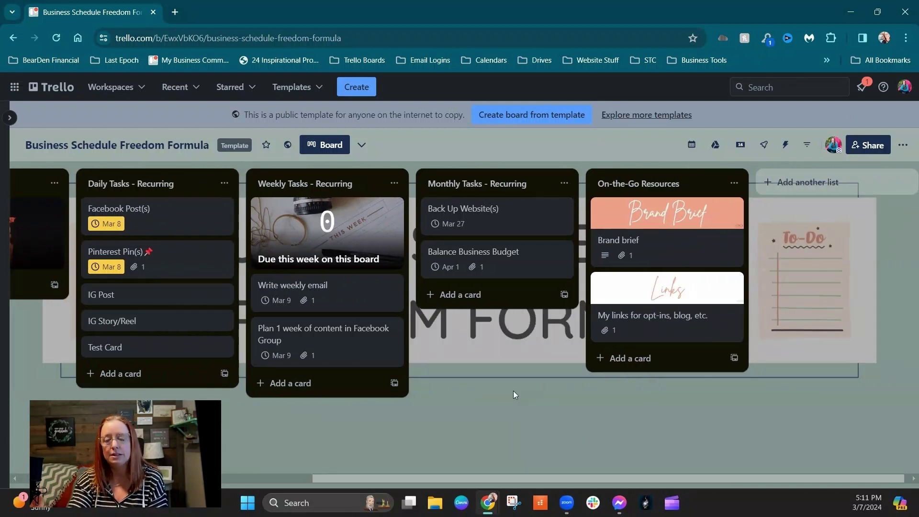
Step: Look through the Brand brief card and the My links for opt-ins, blog, etc. card
{"action": "left_click", "coordinate": [683, 243]}
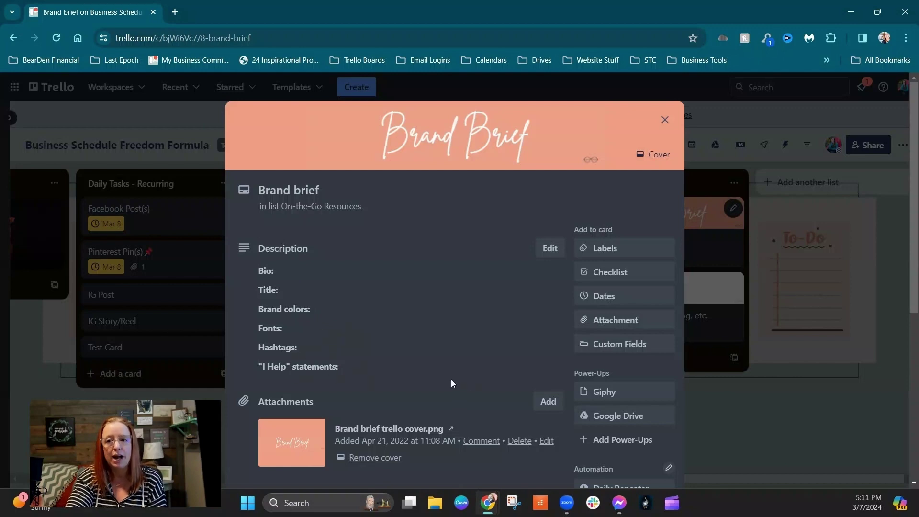
{"action": "left_click", "coordinate": [751, 398]}
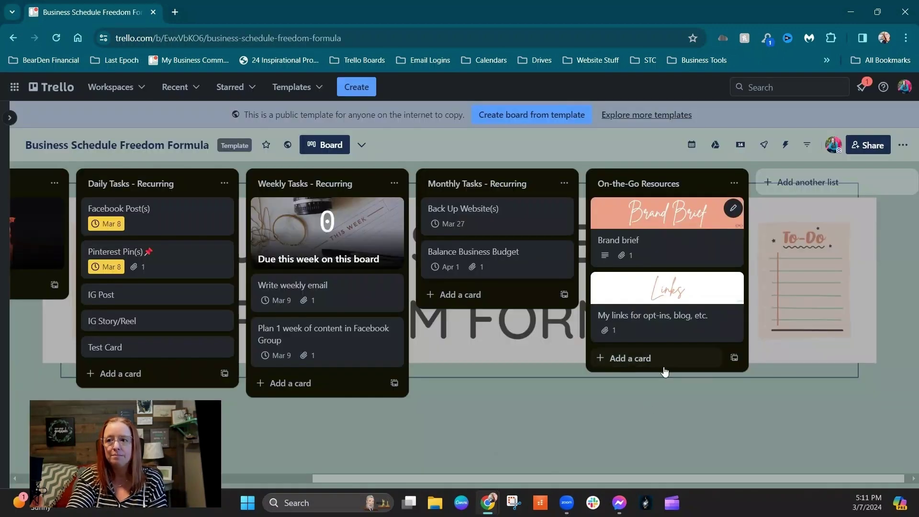
{"action": "left_click", "coordinate": [635, 282]}
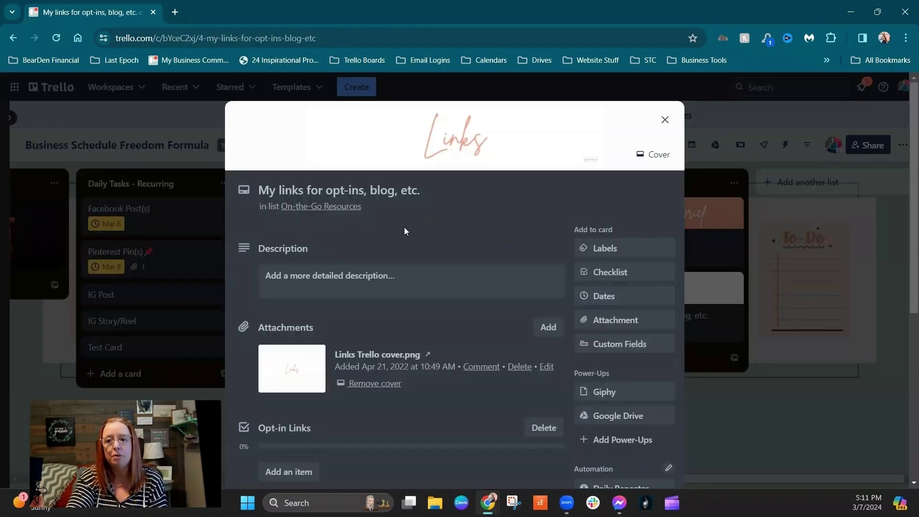
{"action": "scroll", "coordinate": [394, 234], "scroll_direction": "down", "scroll_amount": 5}
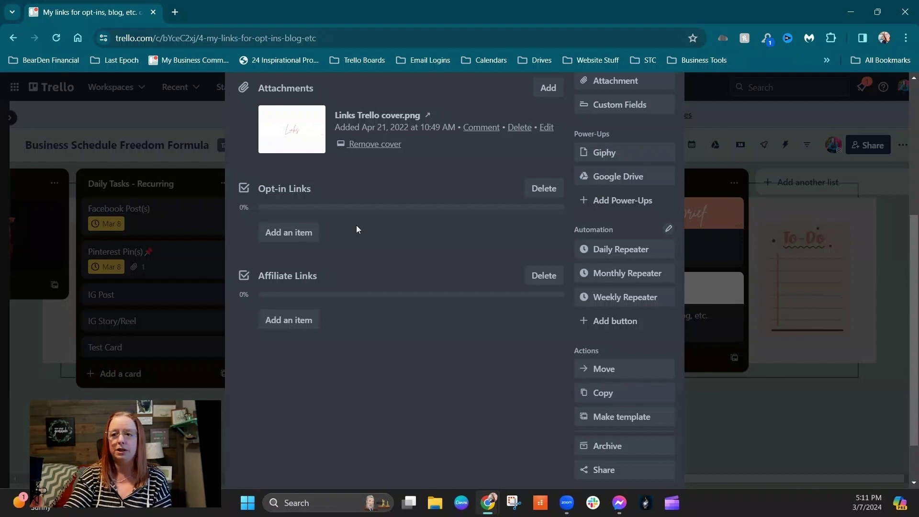
Step: Open the Butler Rules Enabled on this board card and enlarge its rules screenshot
{"action": "key", "text": "Escape"}
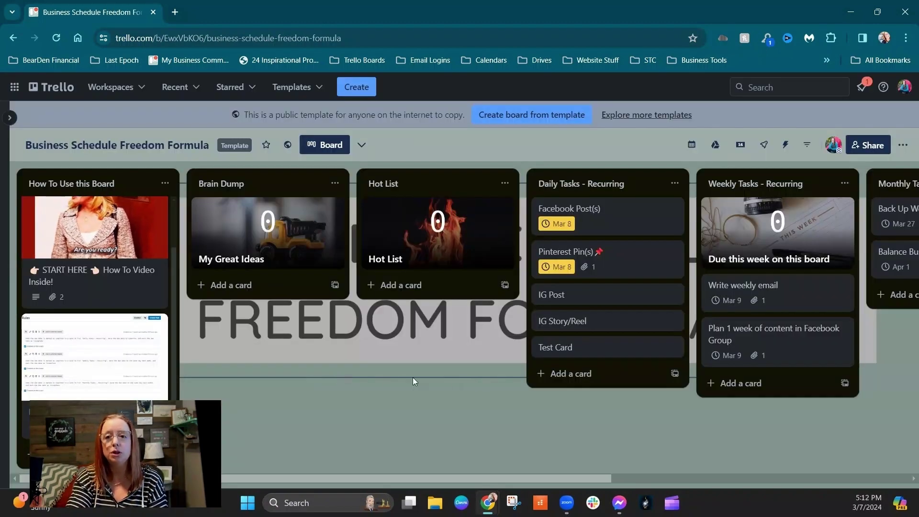
{"action": "left_click", "coordinate": [108, 342]}
{"action": "left_click", "coordinate": [423, 161]}
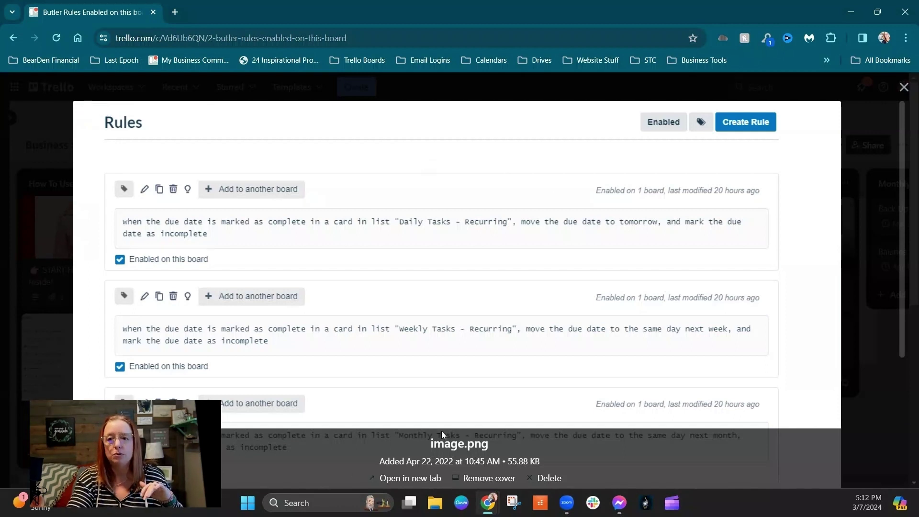
Step: Close the Butler card and start a new rule from the board's Automation Rules page
{"action": "left_click", "coordinate": [904, 88]}
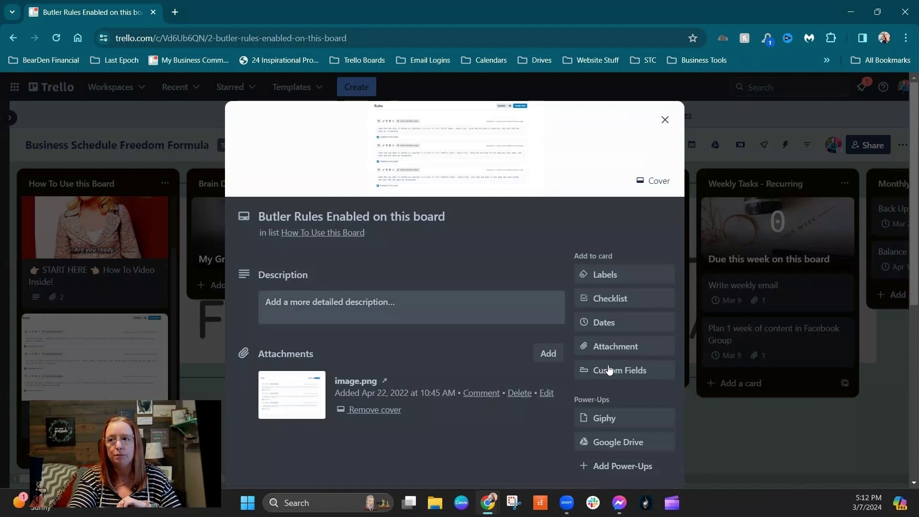
{"action": "left_click", "coordinate": [729, 351]}
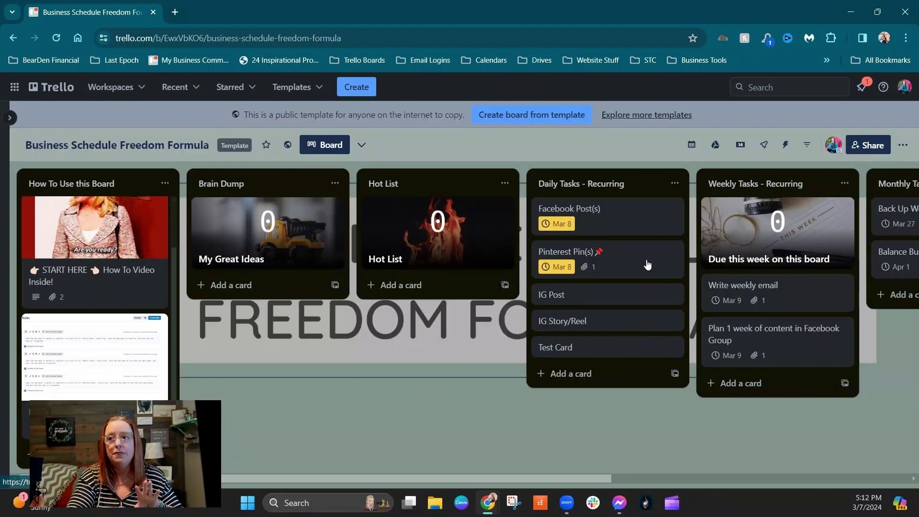
{"action": "left_click", "coordinate": [784, 146]}
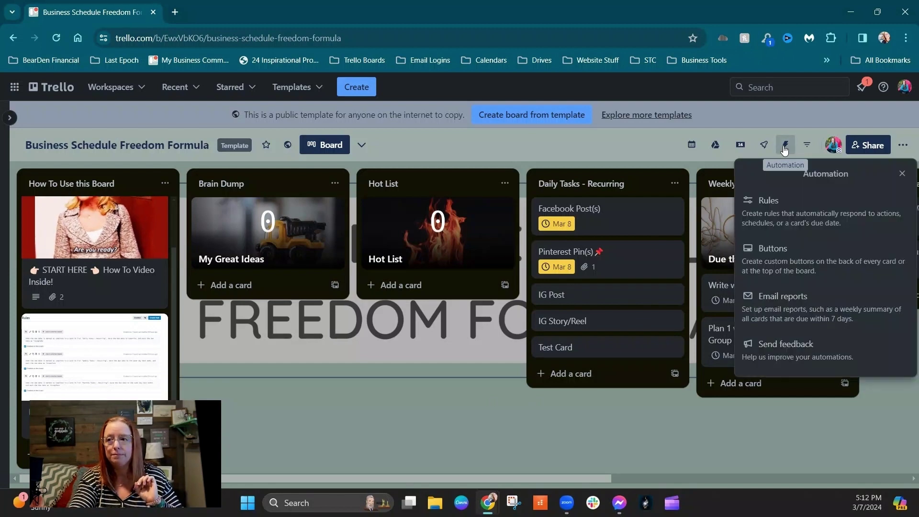
{"action": "left_click", "coordinate": [785, 211]}
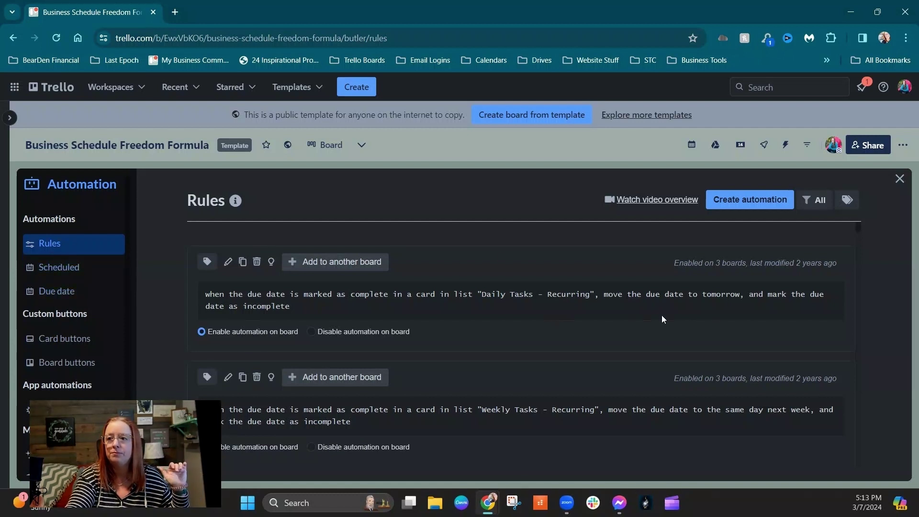
{"action": "left_click", "coordinate": [748, 203]}
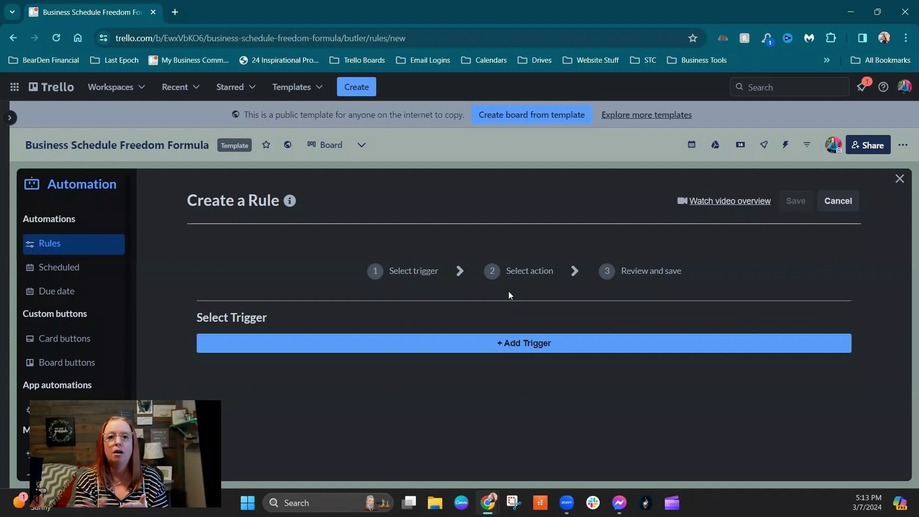
Step: Add a Dates trigger: due date marked complete, filtered to cards in Daily Tasks - Recurring
{"action": "left_click", "coordinate": [543, 345]}
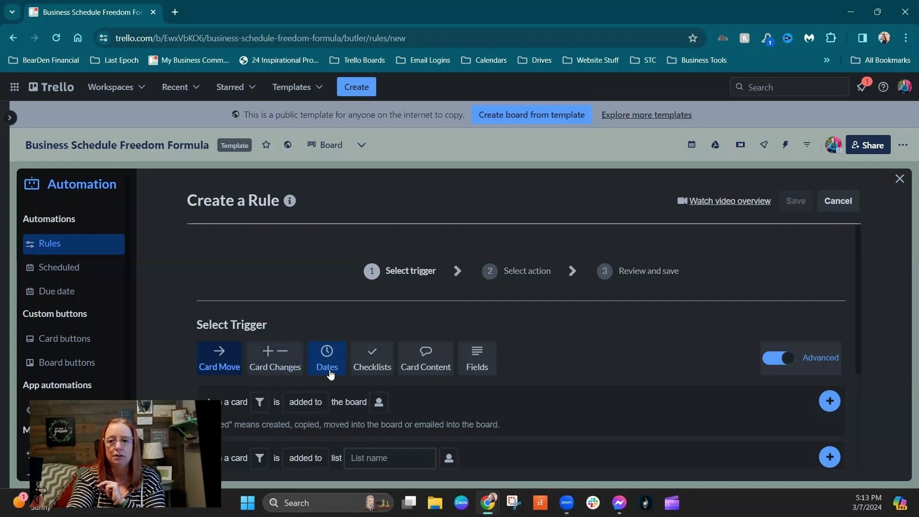
{"action": "left_click", "coordinate": [330, 374]}
{"action": "scroll", "coordinate": [567, 346], "scroll_direction": "down", "scroll_amount": 2}
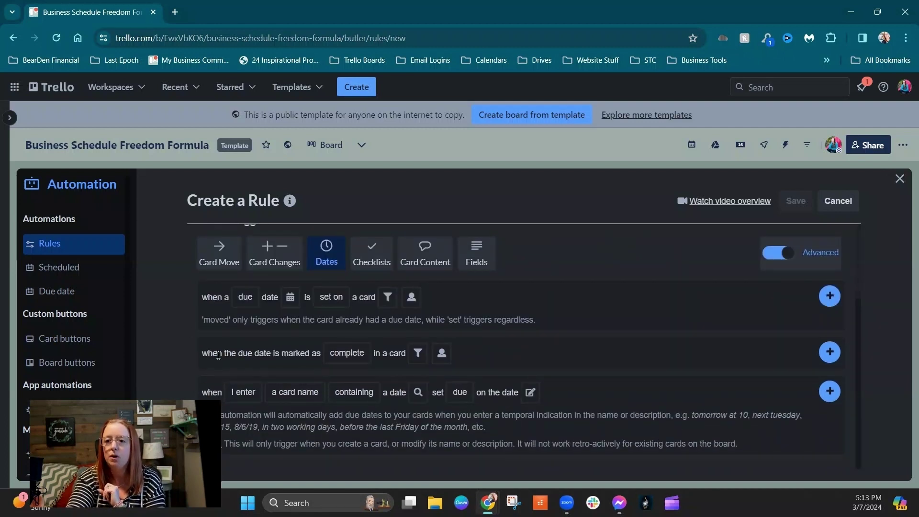
{"action": "left_click", "coordinate": [346, 356]}
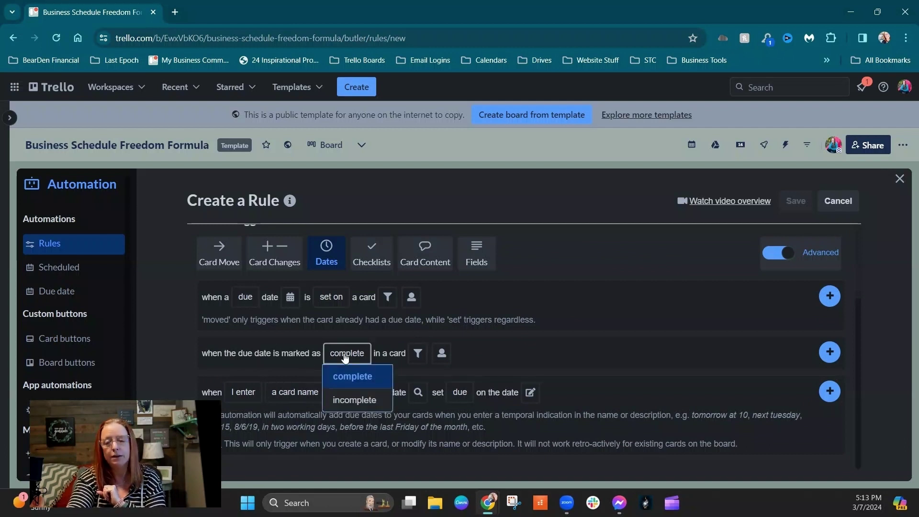
{"action": "left_click", "coordinate": [386, 348]}
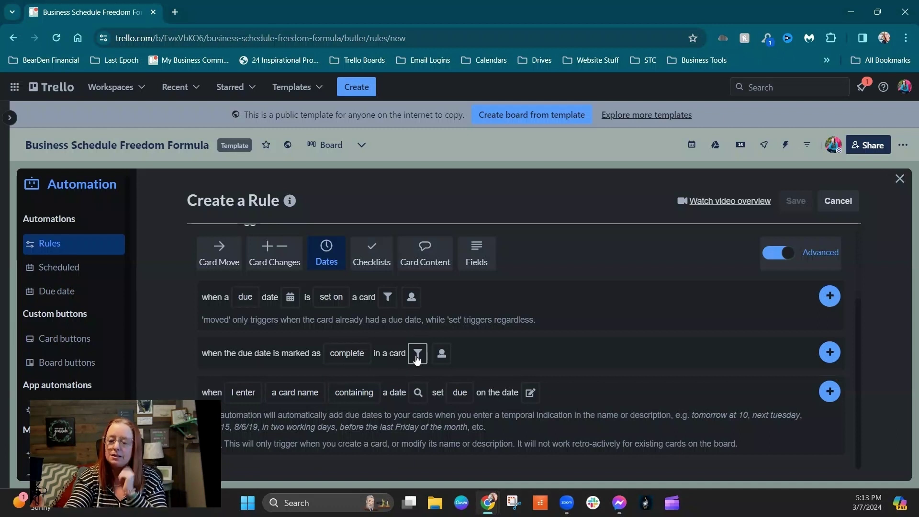
{"action": "left_click", "coordinate": [417, 358]}
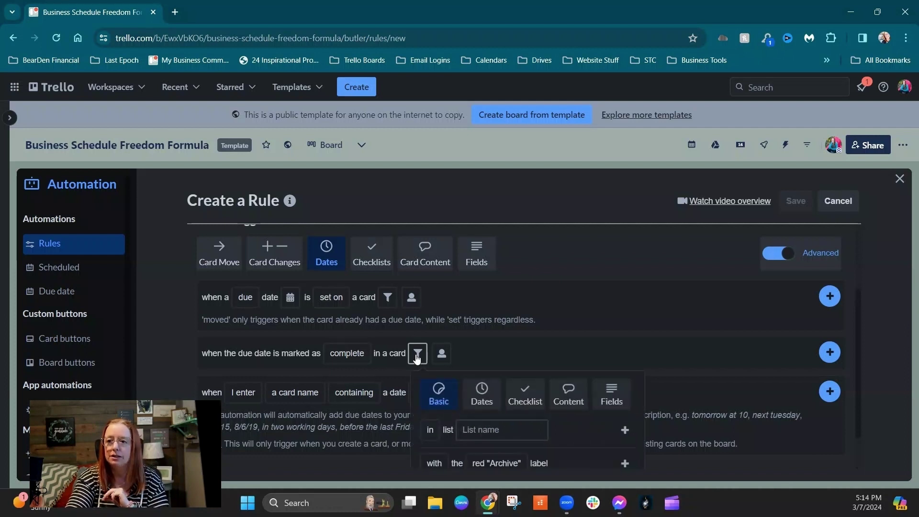
{"action": "left_click", "coordinate": [482, 431]}
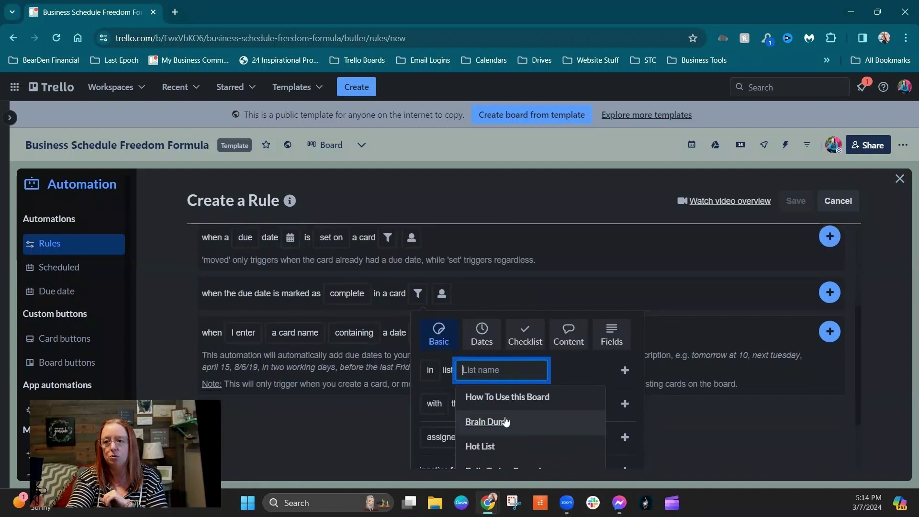
{"action": "scroll", "coordinate": [492, 421], "scroll_direction": "down", "scroll_amount": 2}
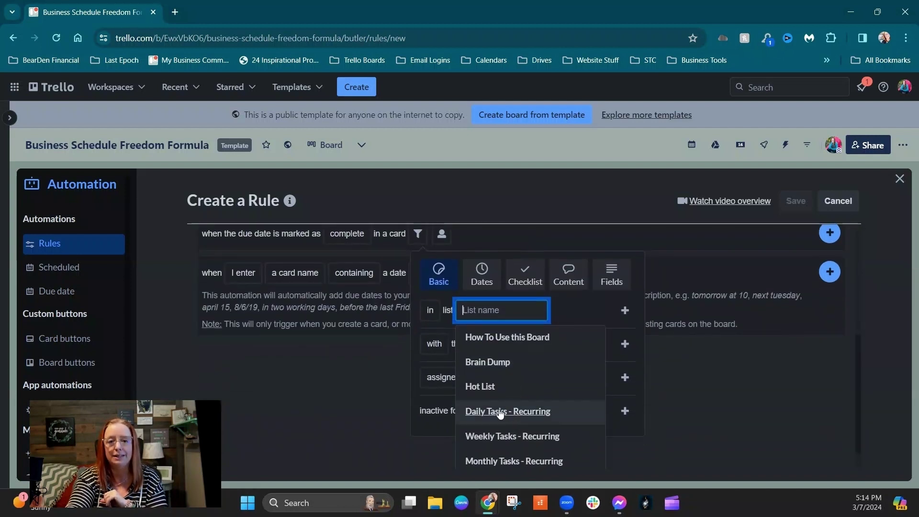
{"action": "left_click", "coordinate": [500, 413]}
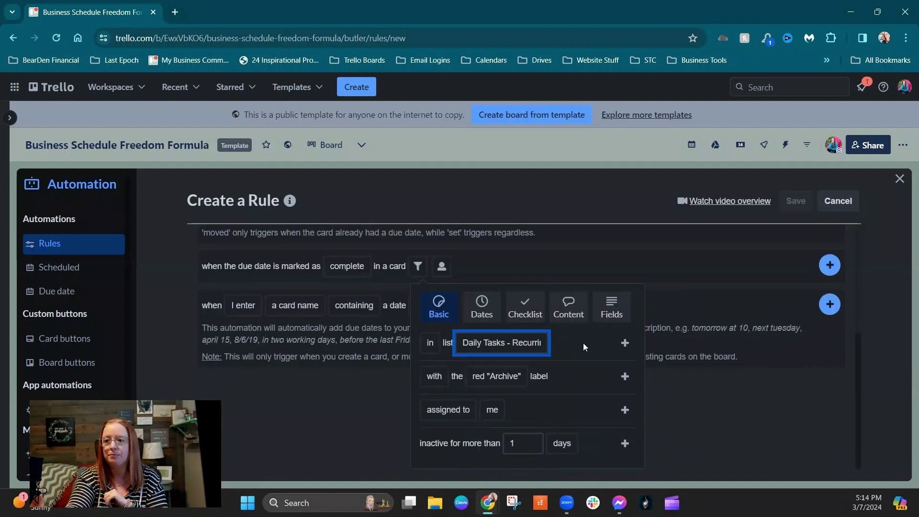
{"action": "left_click", "coordinate": [625, 343]}
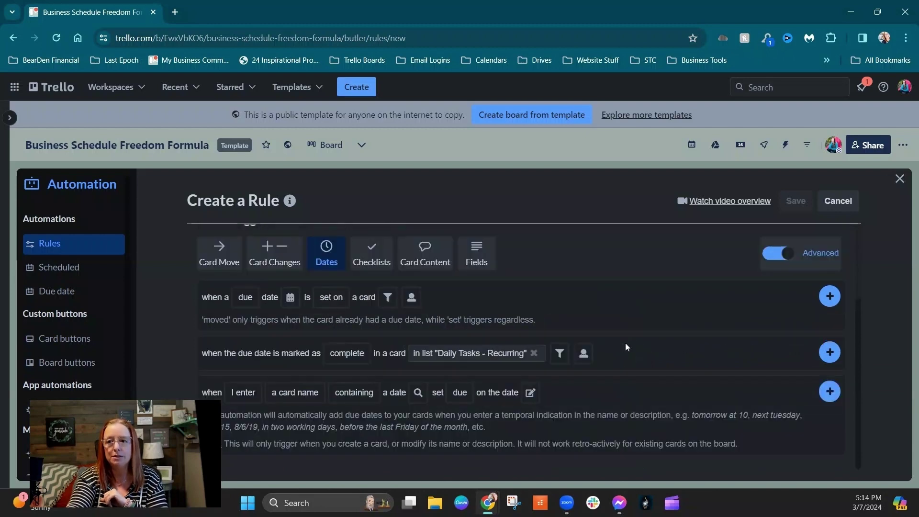
{"action": "left_click", "coordinate": [831, 354]}
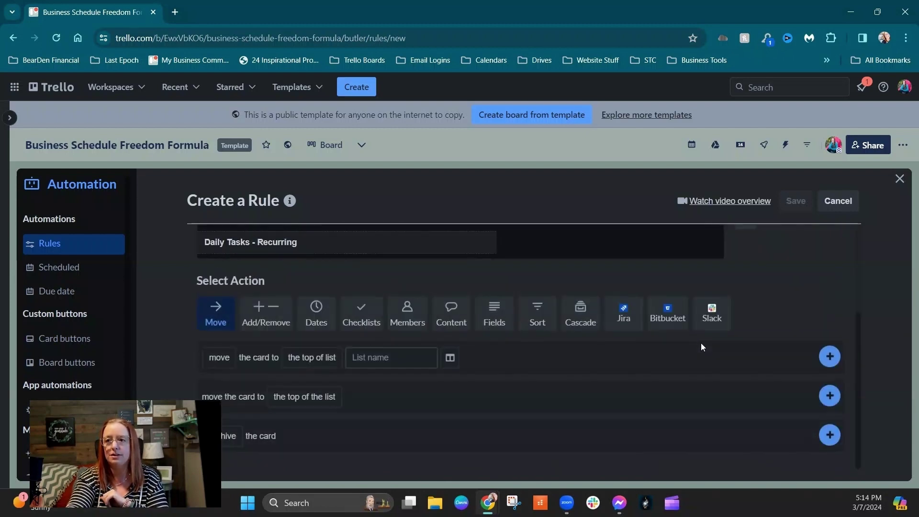
Step: Set up a Dates action to move the card's due date to tomorrow
{"action": "scroll", "coordinate": [724, 299], "scroll_direction": "up", "scroll_amount": 3}
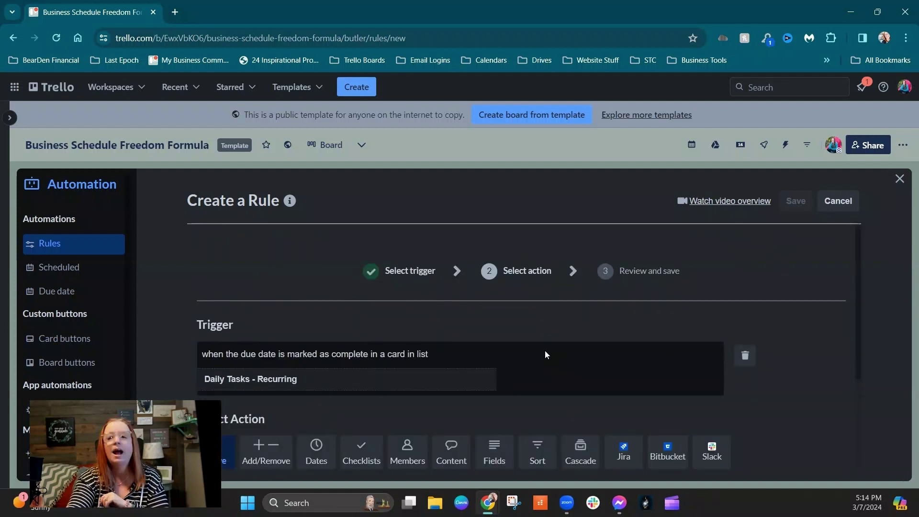
{"action": "scroll", "coordinate": [608, 353], "scroll_direction": "down", "scroll_amount": 3}
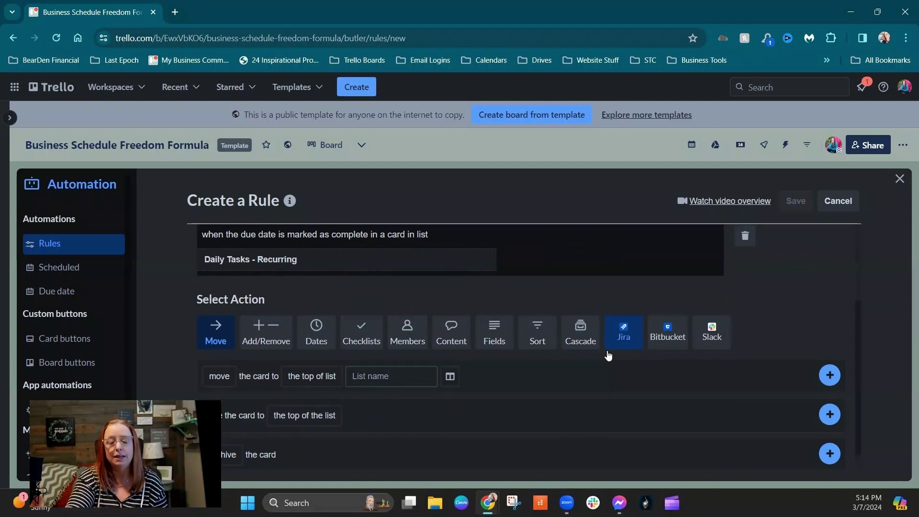
{"action": "left_click", "coordinate": [321, 330]}
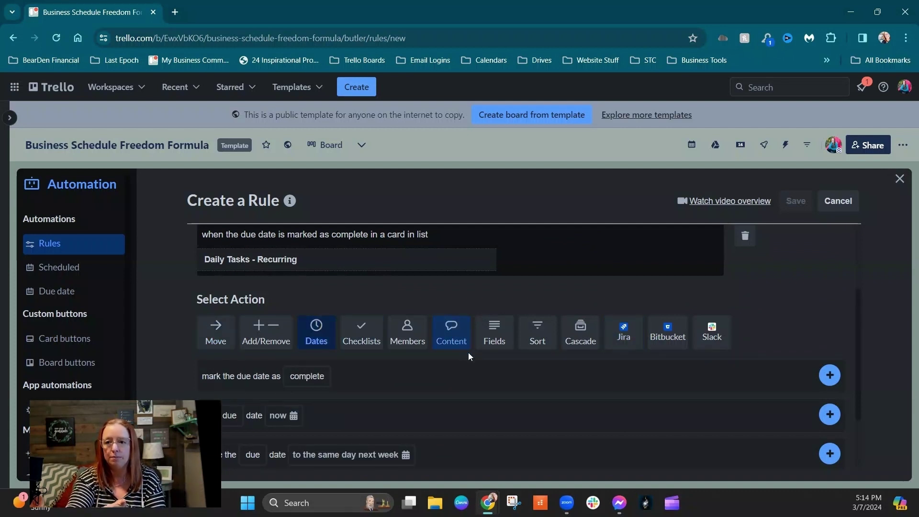
{"action": "scroll", "coordinate": [468, 353], "scroll_direction": "down", "scroll_amount": 1}
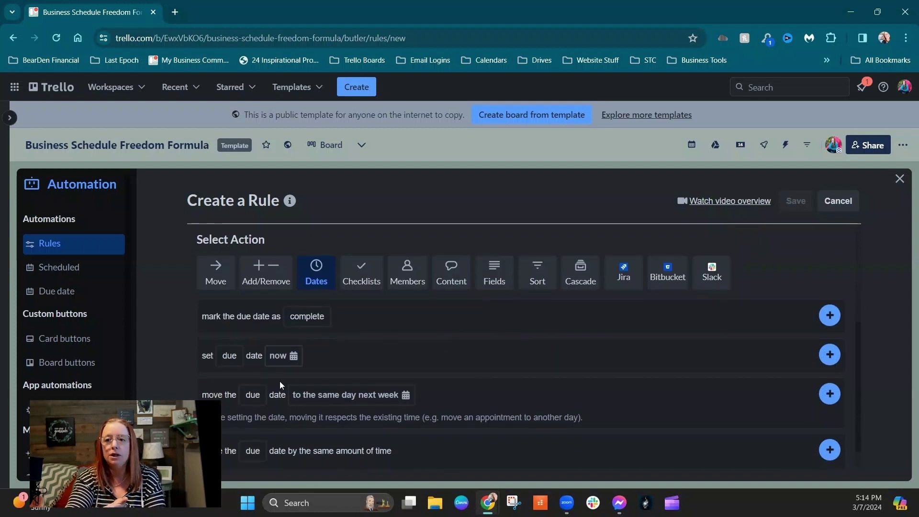
{"action": "left_click", "coordinate": [252, 394]}
{"action": "scroll", "coordinate": [478, 362], "scroll_direction": "down", "scroll_amount": 1}
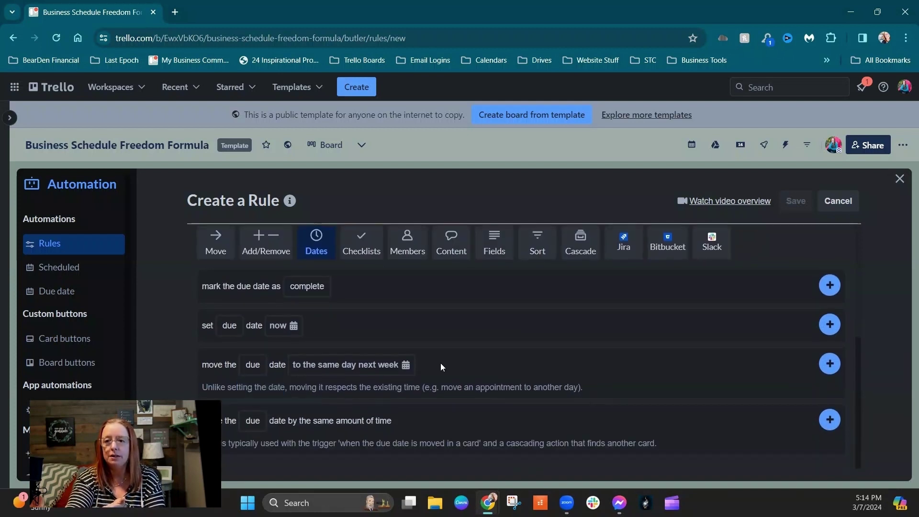
{"action": "left_click", "coordinate": [355, 371]}
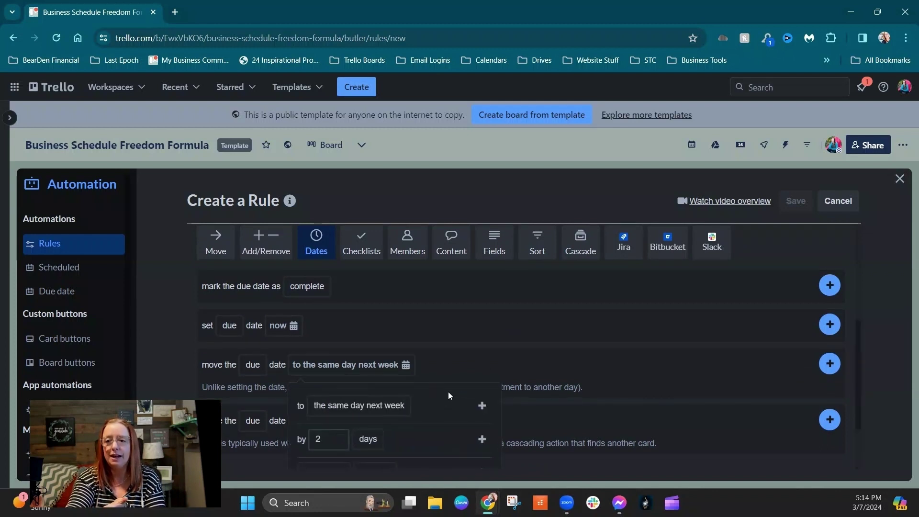
{"action": "left_click", "coordinate": [356, 403]}
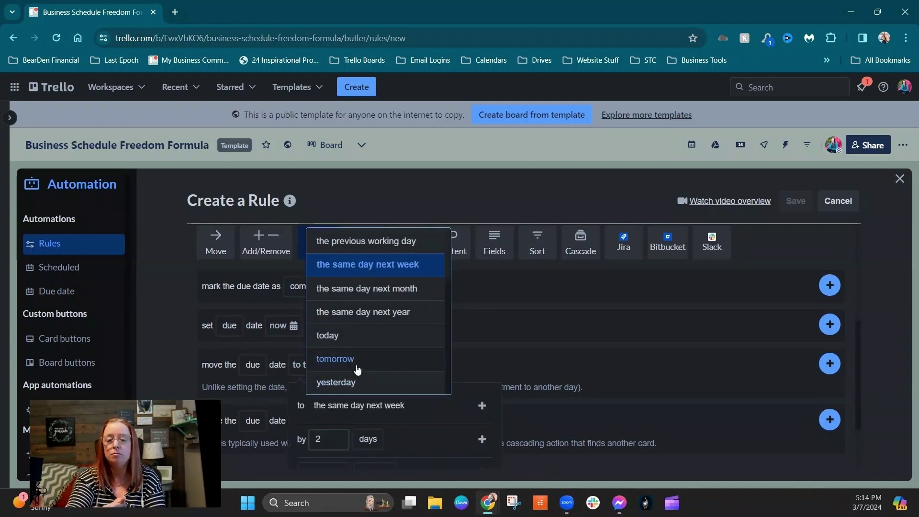
{"action": "left_click", "coordinate": [356, 369]}
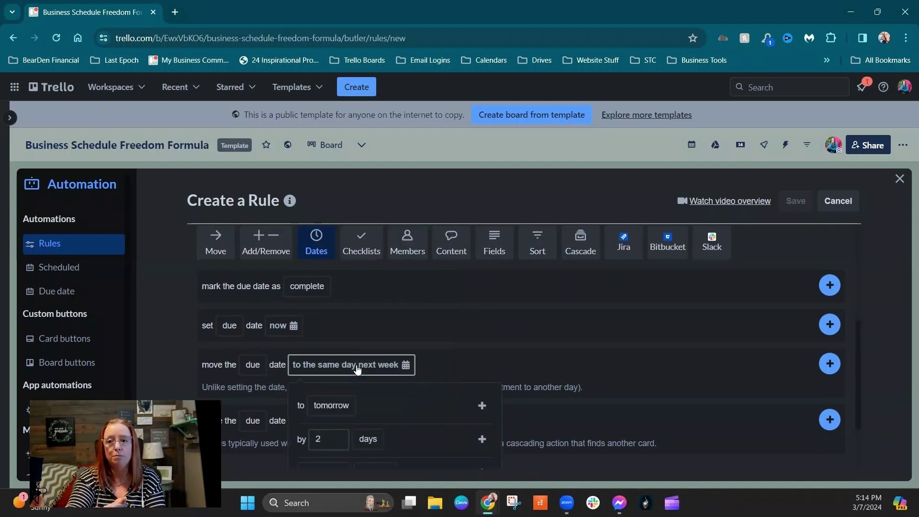
{"action": "left_click", "coordinate": [483, 411]}
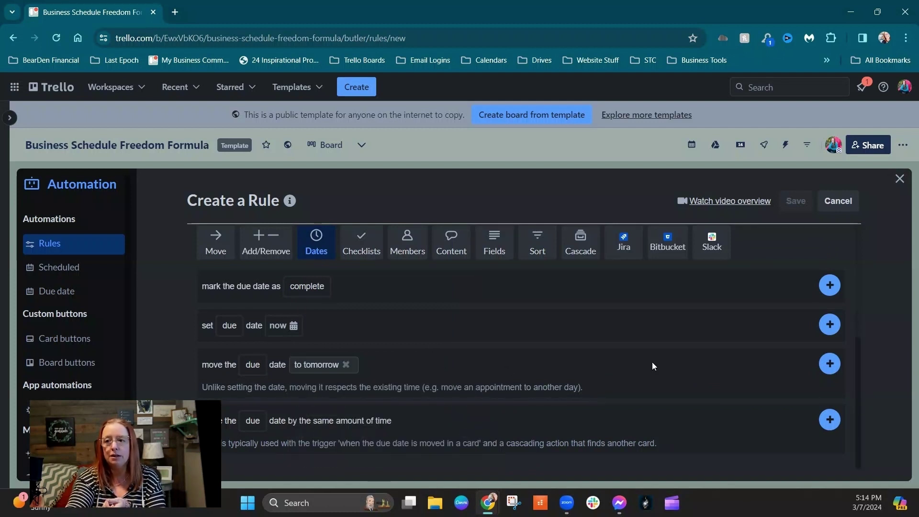
Step: Add the move-to-tomorrow action plus a mark-due-date-incomplete action, then save the rule
{"action": "left_click", "coordinate": [829, 364]}
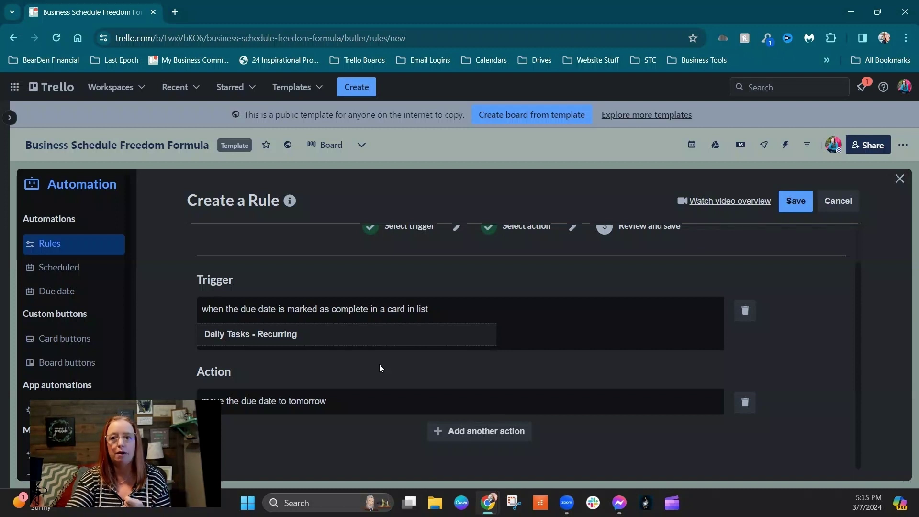
{"action": "left_click", "coordinate": [478, 431]}
{"action": "scroll", "coordinate": [450, 404], "scroll_direction": "down", "scroll_amount": 5}
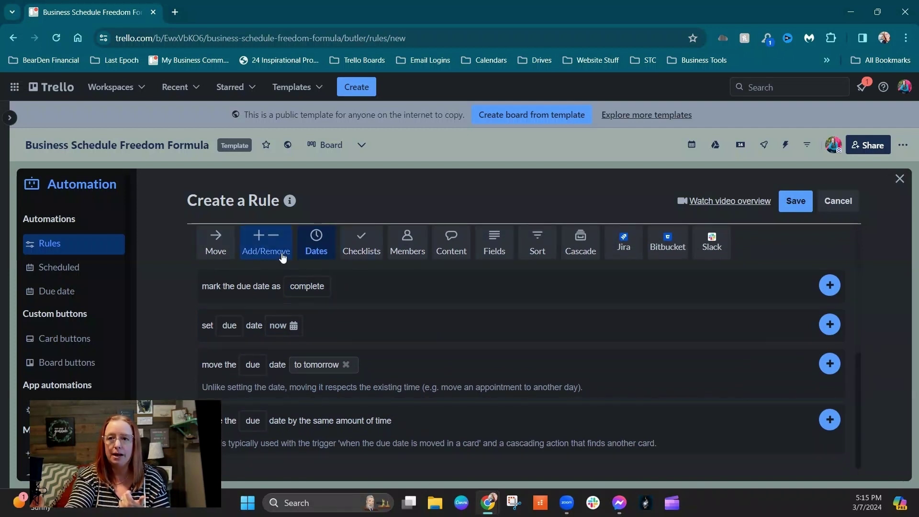
{"action": "left_click", "coordinate": [307, 286]}
{"action": "left_click", "coordinate": [323, 331]}
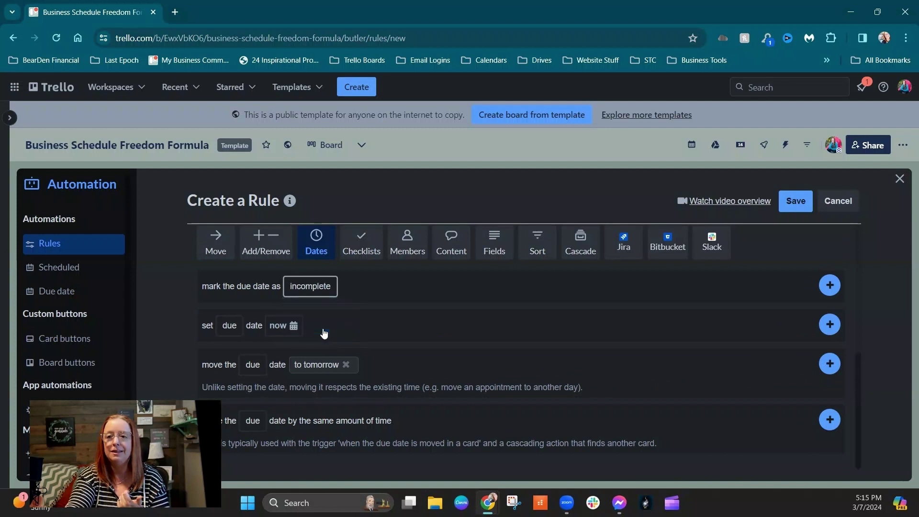
{"action": "left_click", "coordinate": [828, 286]}
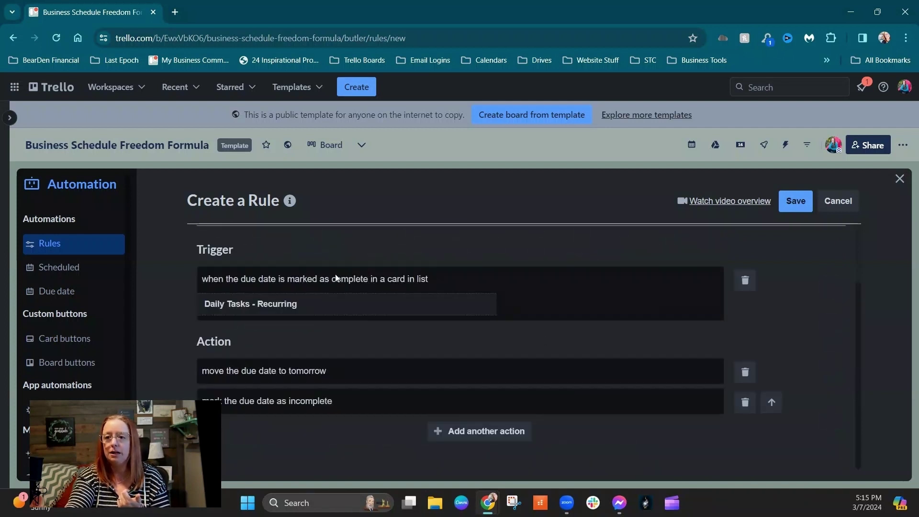
{"action": "left_click", "coordinate": [797, 201]}
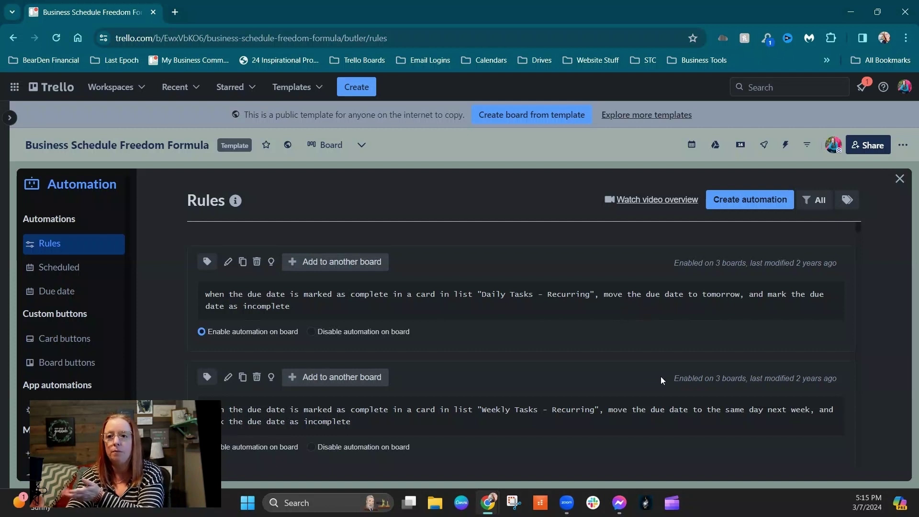
Step: Review the saved rules list, then close Automation to return to the board
{"action": "scroll", "coordinate": [678, 326], "scroll_direction": "down", "scroll_amount": 2}
{"action": "scroll", "coordinate": [681, 306], "scroll_direction": "up", "scroll_amount": 2}
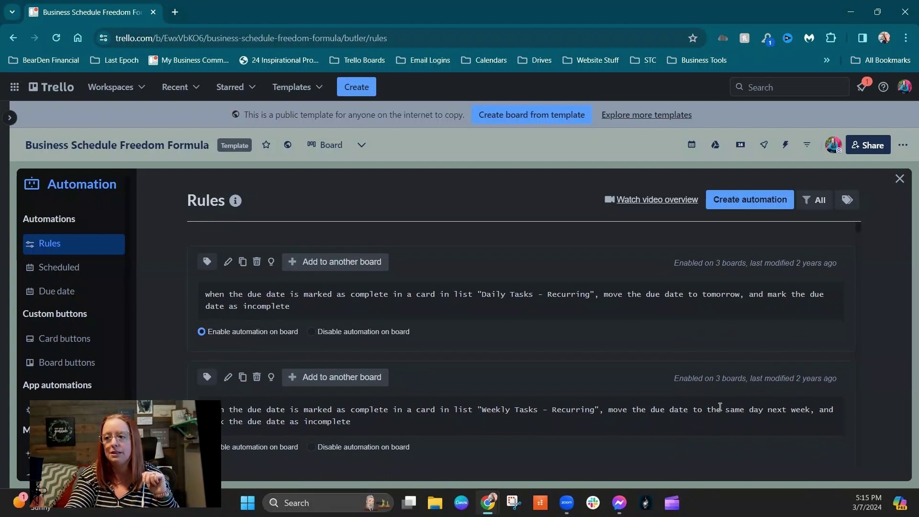
{"action": "scroll", "coordinate": [615, 380], "scroll_direction": "down", "scroll_amount": 1}
{"action": "scroll", "coordinate": [617, 383], "scroll_direction": "down", "scroll_amount": 2}
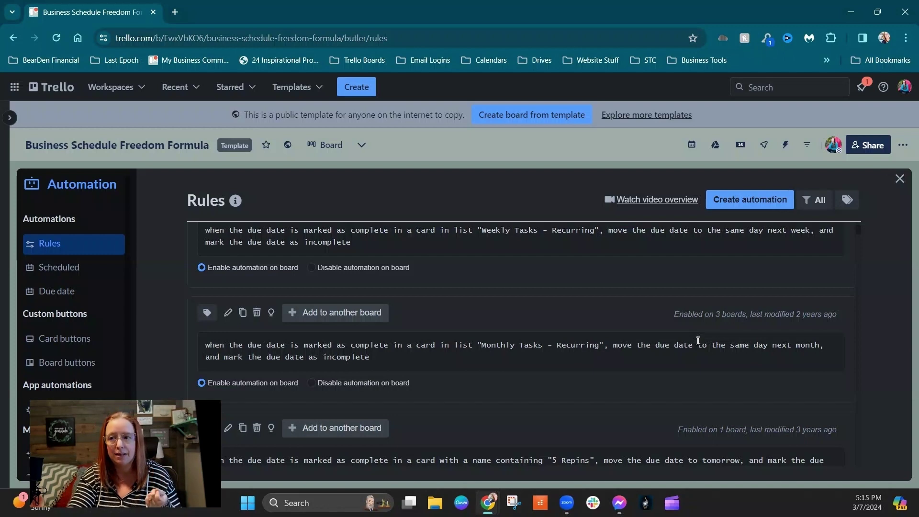
{"action": "left_click", "coordinate": [902, 181]}
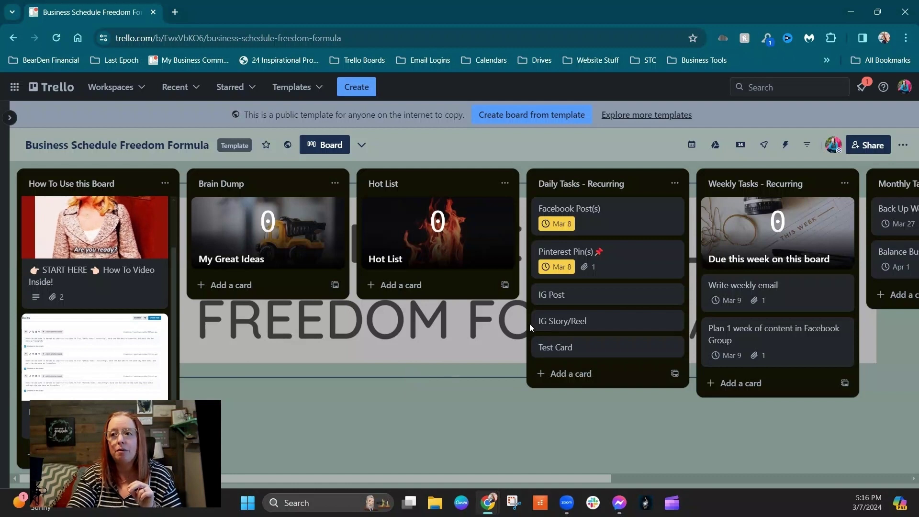
Step: Keep the Facebook Post(s) card's reminder at 'At time of due date' and save its dates
{"action": "left_click", "coordinate": [619, 227]}
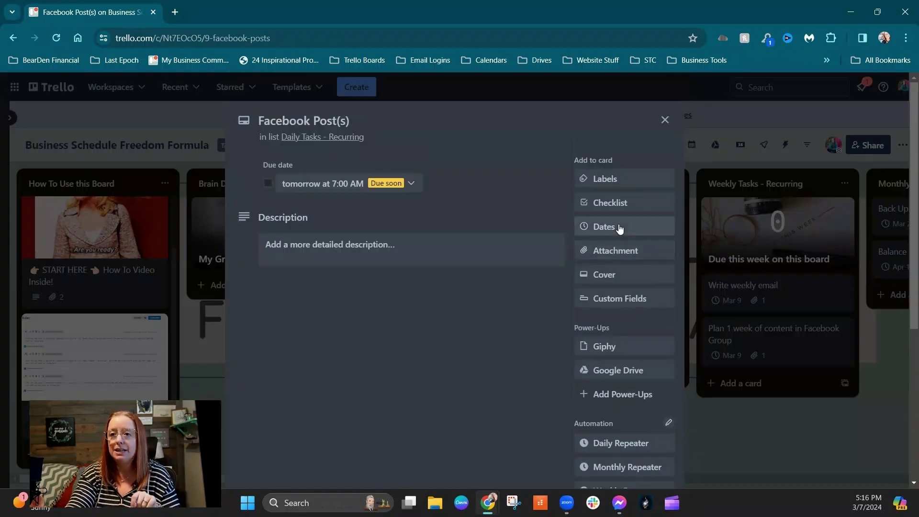
{"action": "left_click", "coordinate": [414, 191]}
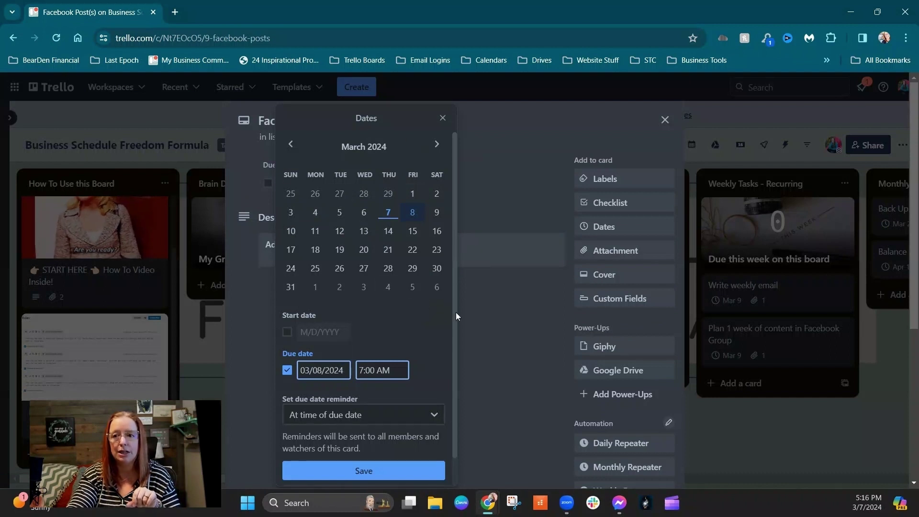
{"action": "scroll", "coordinate": [457, 313], "scroll_direction": "down", "scroll_amount": 2}
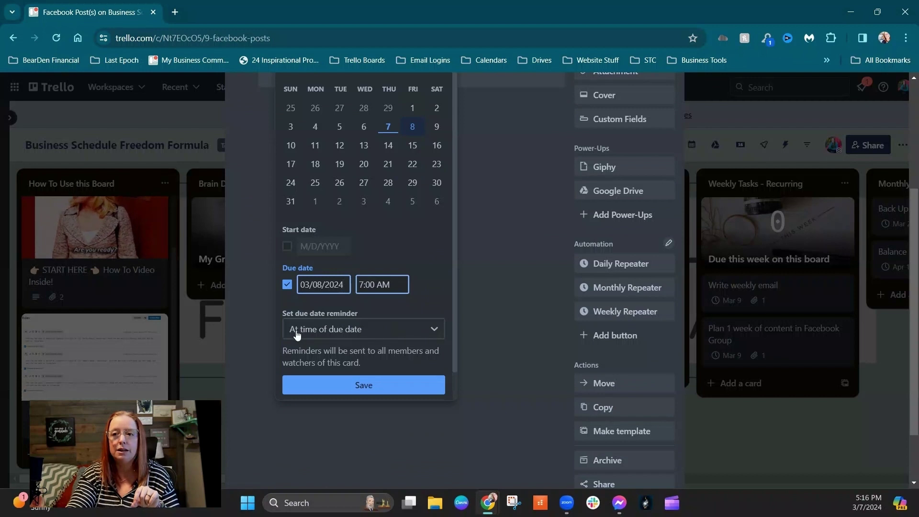
{"action": "left_click", "coordinate": [432, 330]}
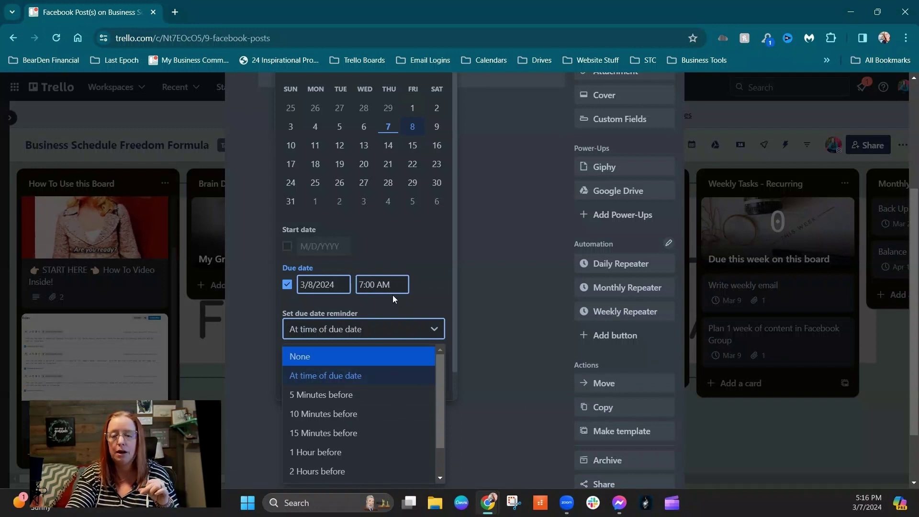
{"action": "scroll", "coordinate": [412, 334], "scroll_direction": "down", "scroll_amount": 1}
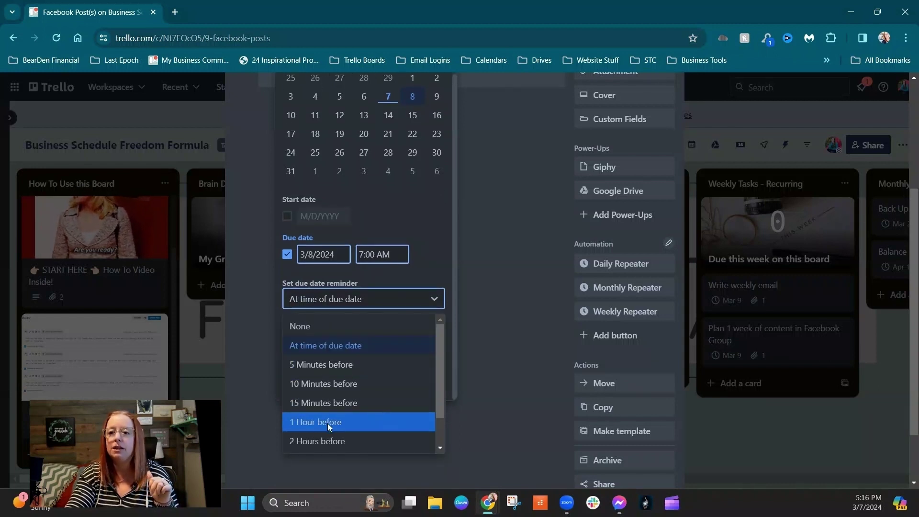
{"action": "scroll", "coordinate": [359, 421], "scroll_direction": "down", "scroll_amount": 1}
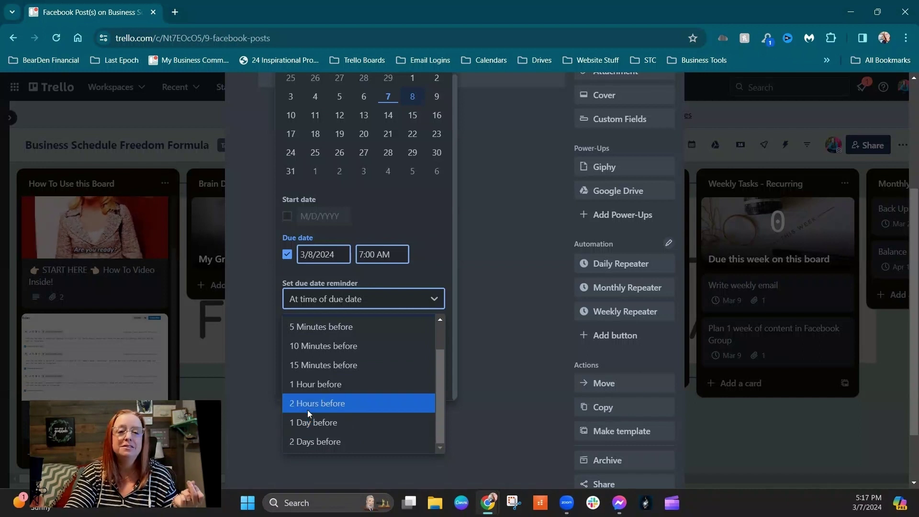
{"action": "left_click", "coordinate": [437, 233]}
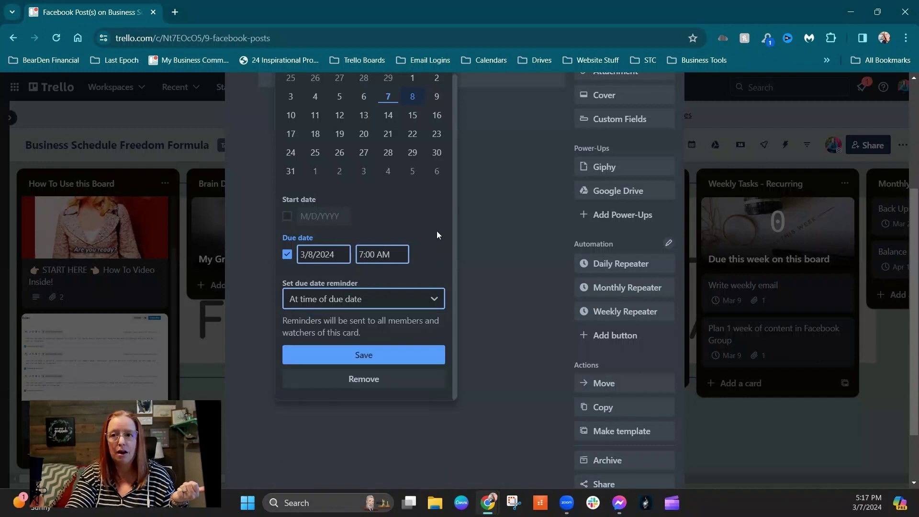
{"action": "left_click", "coordinate": [365, 356]}
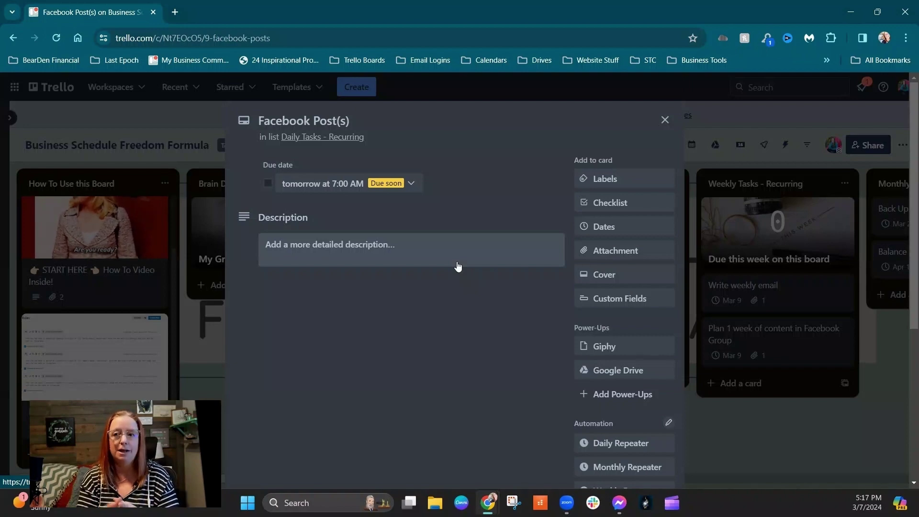
Step: Close the card, check the board's enabled Power-Ups, and go to Add Power-Ups
{"action": "left_click", "coordinate": [761, 437]}
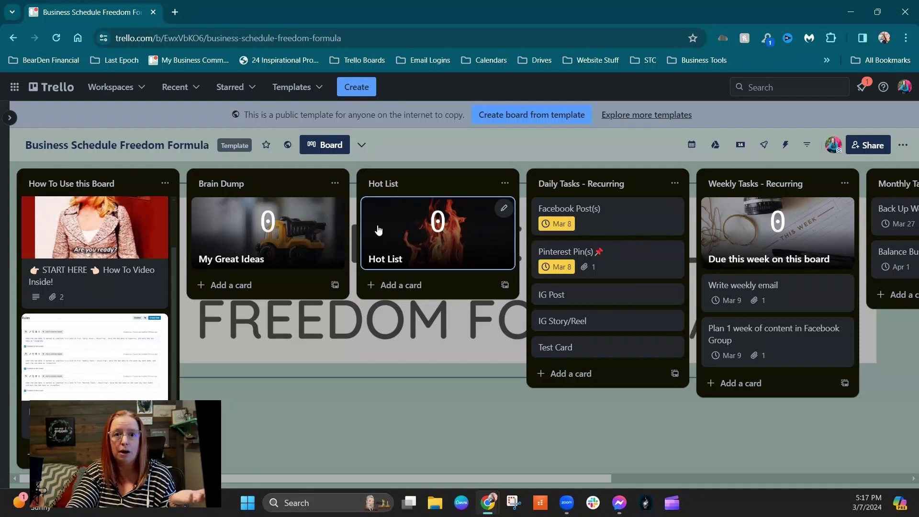
{"action": "left_click", "coordinate": [766, 149]}
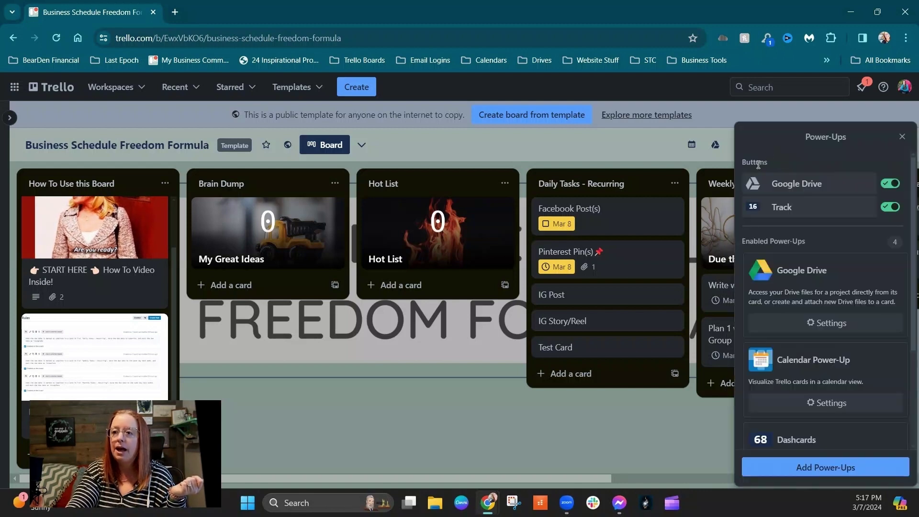
{"action": "scroll", "coordinate": [818, 305], "scroll_direction": "down", "scroll_amount": 3}
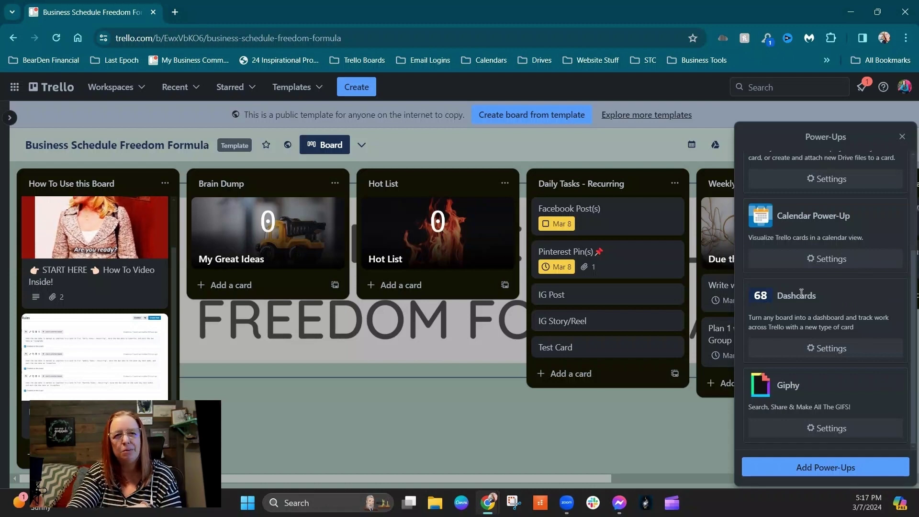
{"action": "left_click", "coordinate": [824, 468]}
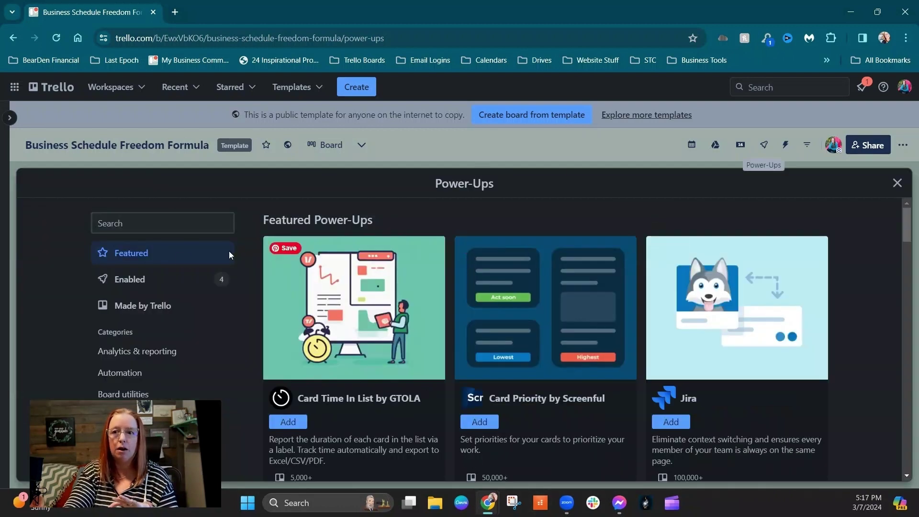
Step: Search the Power-Ups directory for 'dashcards', close it, and dismiss the Dashcards Track overview
{"action": "left_click", "coordinate": [155, 223]}
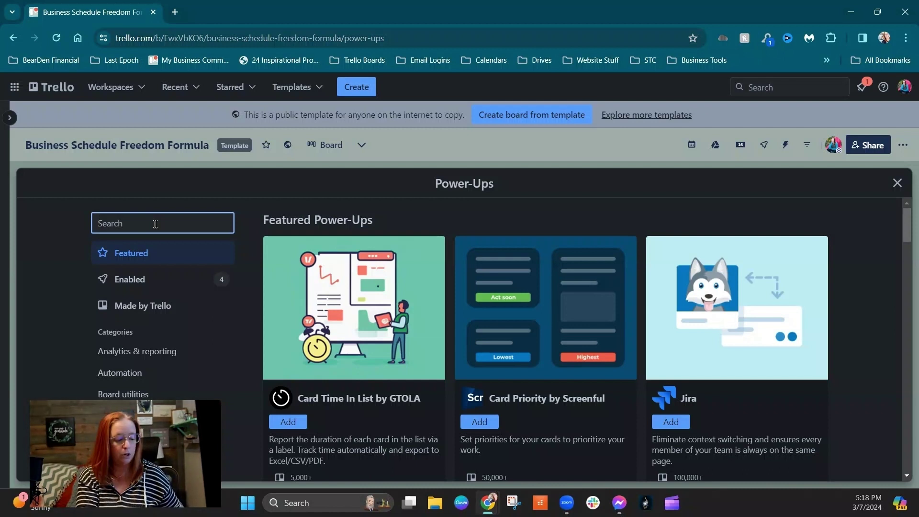
{"action": "type", "text": "dashcards"}
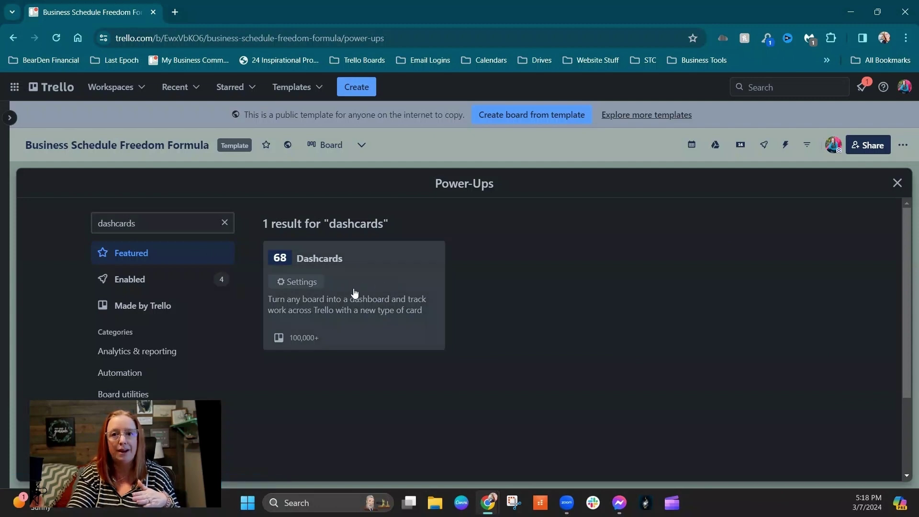
{"action": "left_click", "coordinate": [897, 185]}
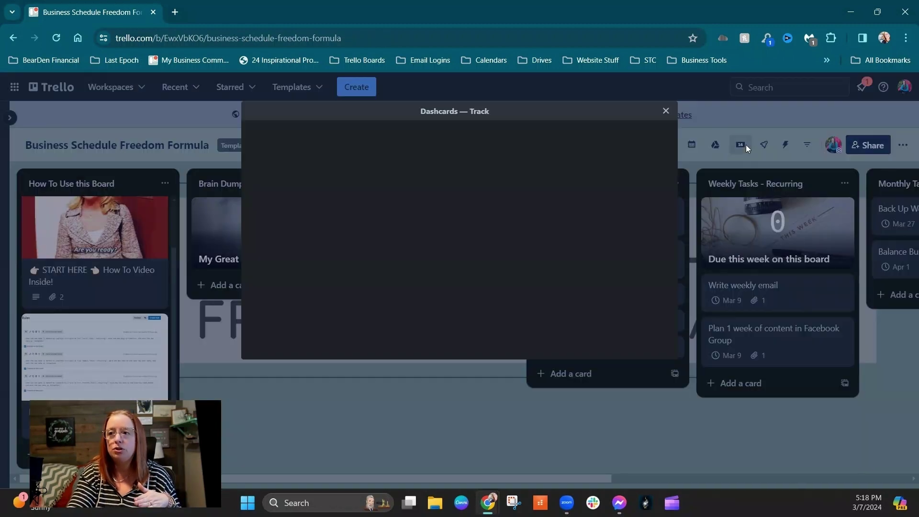
{"action": "left_click", "coordinate": [743, 144]}
{"action": "left_click", "coordinate": [665, 112]}
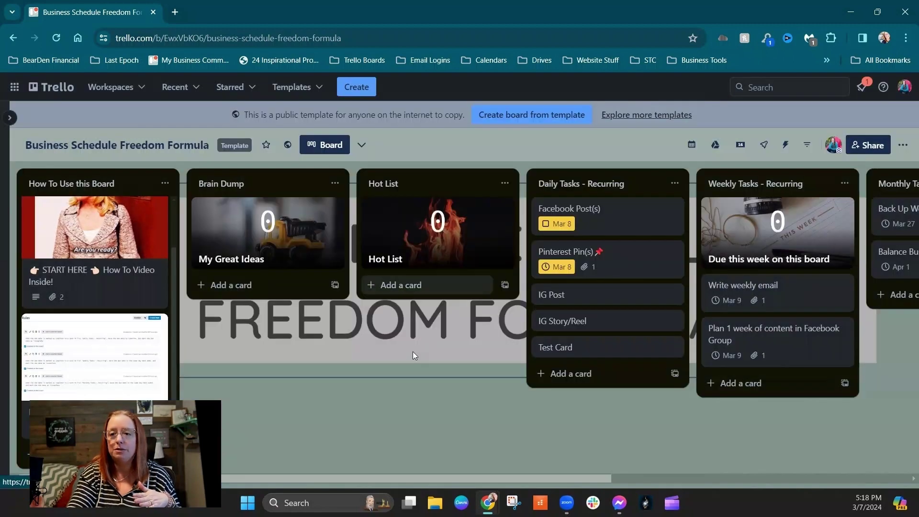
Step: Open Dashcards Track to browse tiles like Overdue cards and Due this week
{"action": "left_click", "coordinate": [740, 146]}
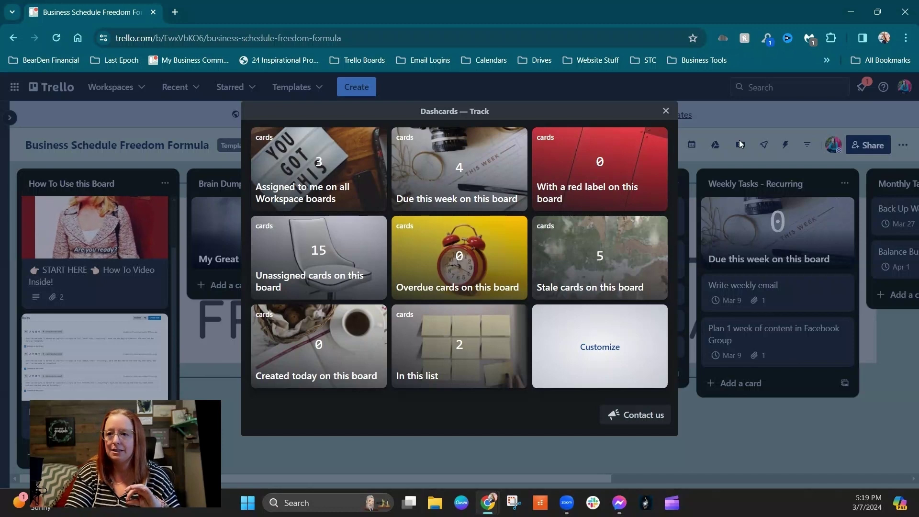
{"action": "mouse_move", "coordinate": [407, 228]}
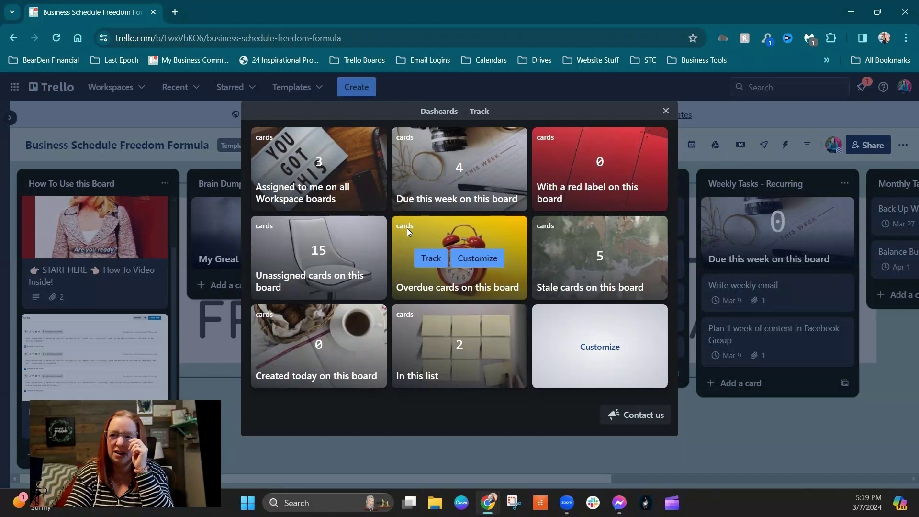
{"action": "mouse_move", "coordinate": [403, 172]}
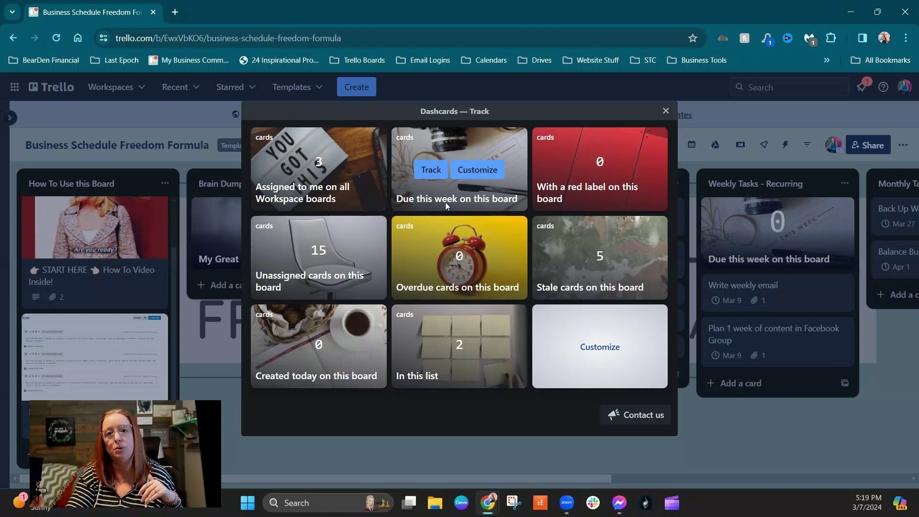
Step: Turn the 'Due this week' dashcard into 'Due today on this board', filtered to cards due today
{"action": "left_click", "coordinate": [481, 171]}
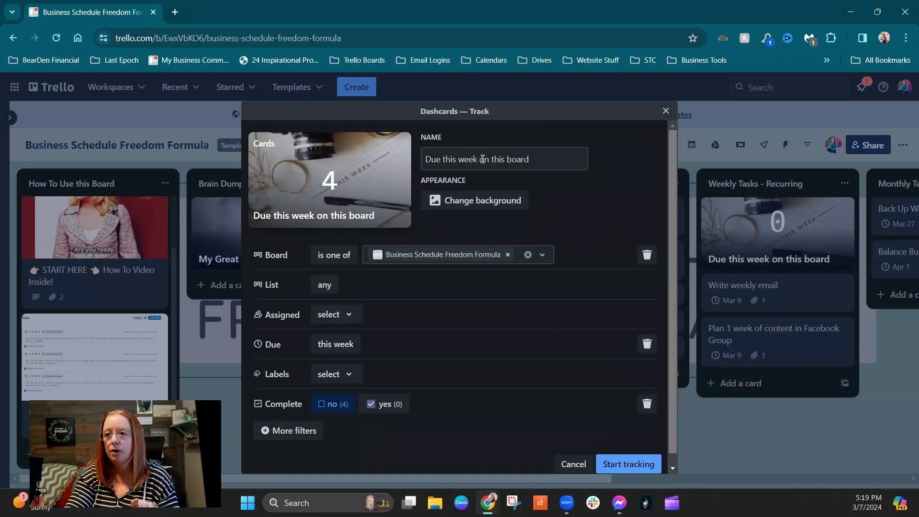
{"action": "left_click_drag", "start_coordinate": [478, 158], "coordinate": [442, 159]}
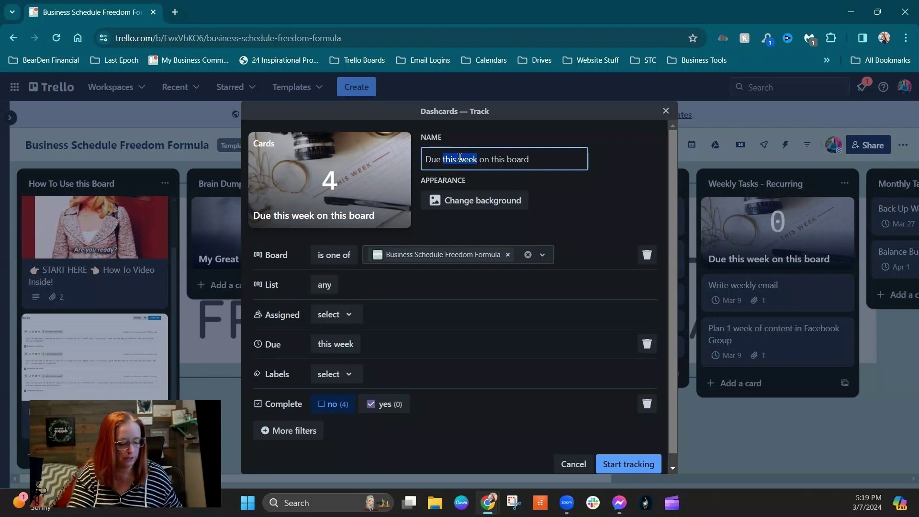
{"action": "type", "text": "today"}
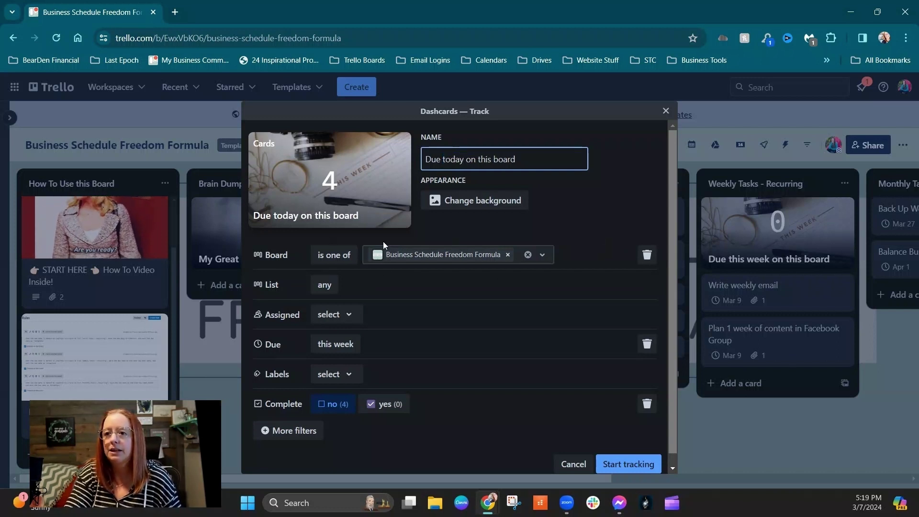
{"action": "left_click", "coordinate": [334, 347]}
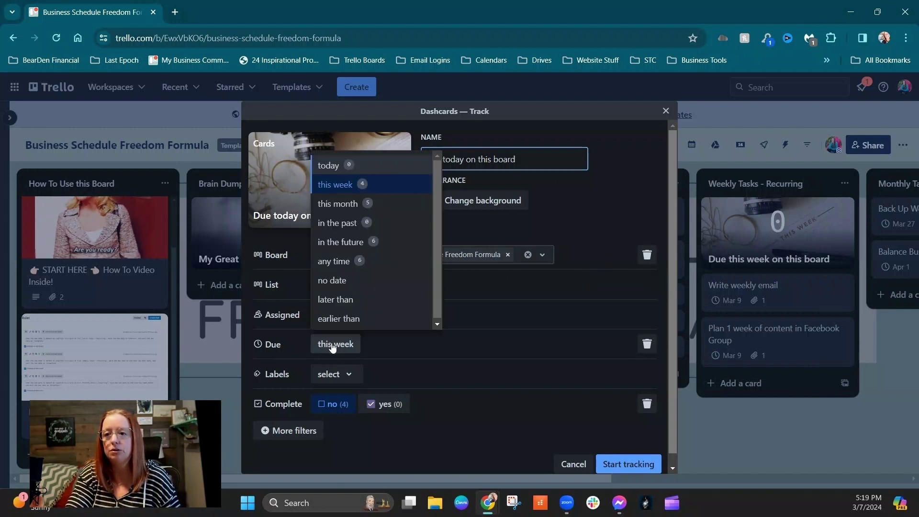
{"action": "left_click", "coordinate": [334, 163]}
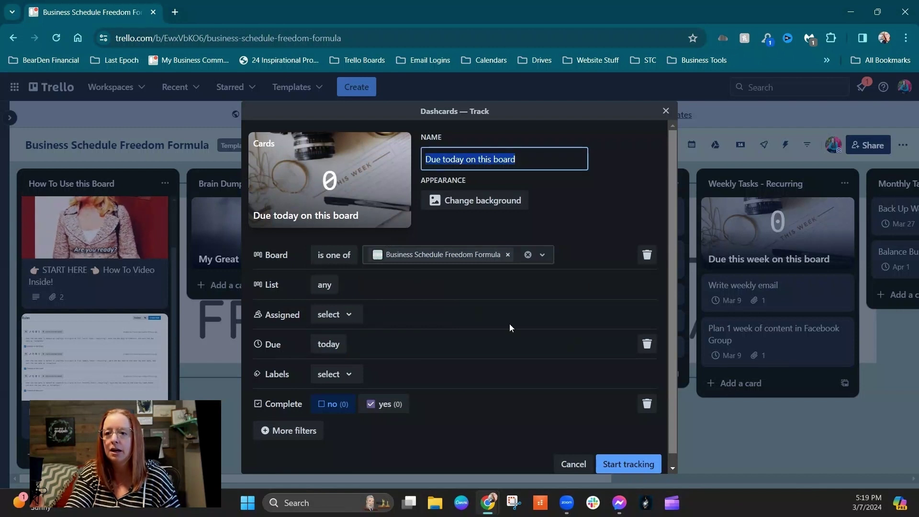
{"action": "left_click", "coordinate": [476, 202]}
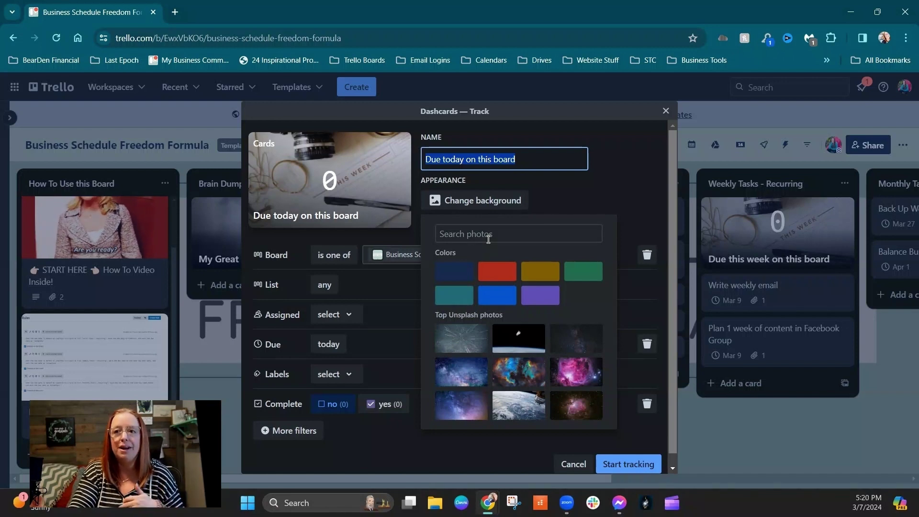
{"action": "left_click", "coordinate": [624, 171]}
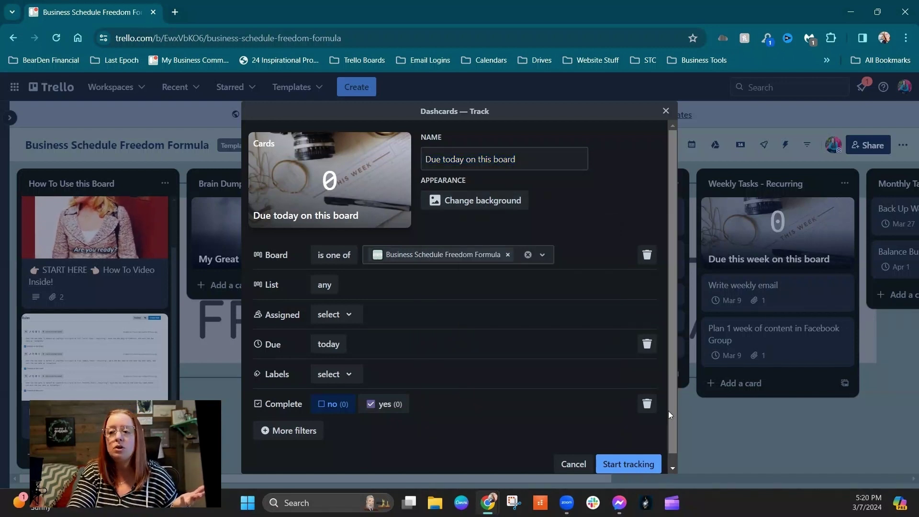
Step: Place the new dashcard atop Daily Tasks - Recurring and give Facebook Post(s) a due date of today
{"action": "left_click", "coordinate": [632, 466]}
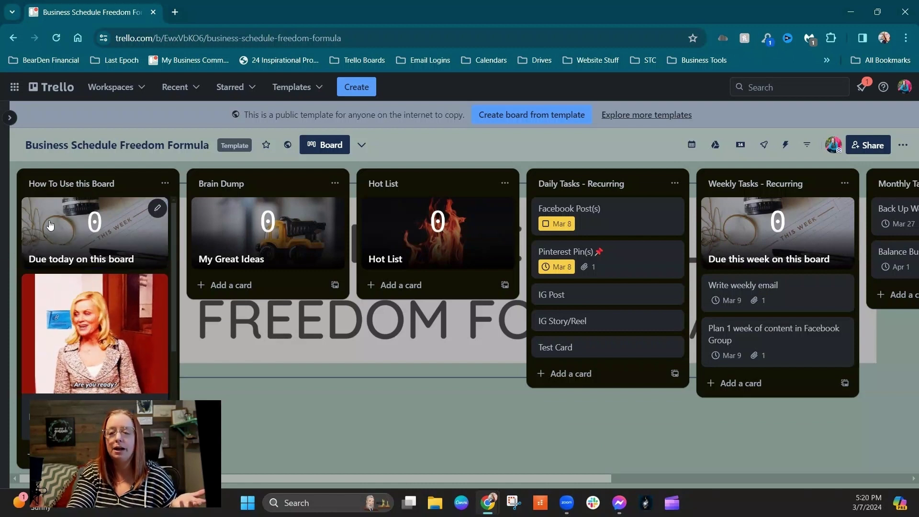
{"action": "left_click_drag", "start_coordinate": [50, 225], "coordinate": [564, 206]}
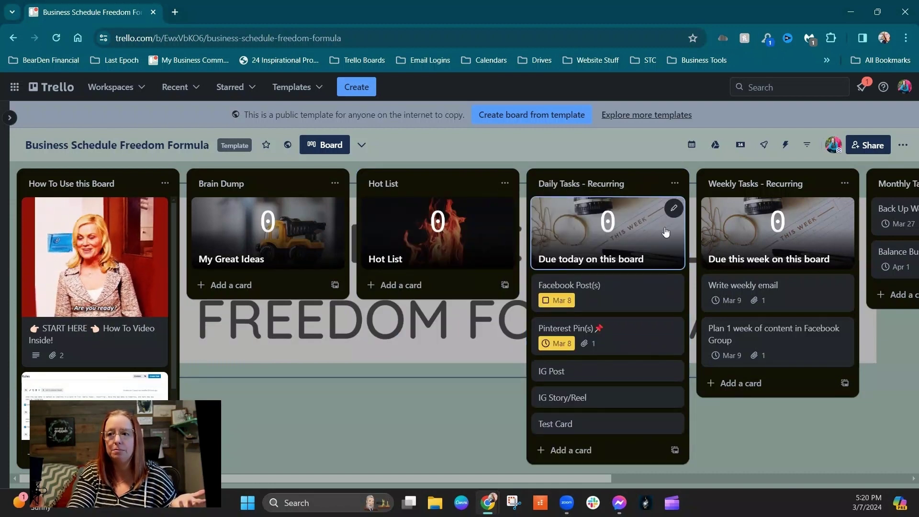
{"action": "left_click", "coordinate": [621, 299]}
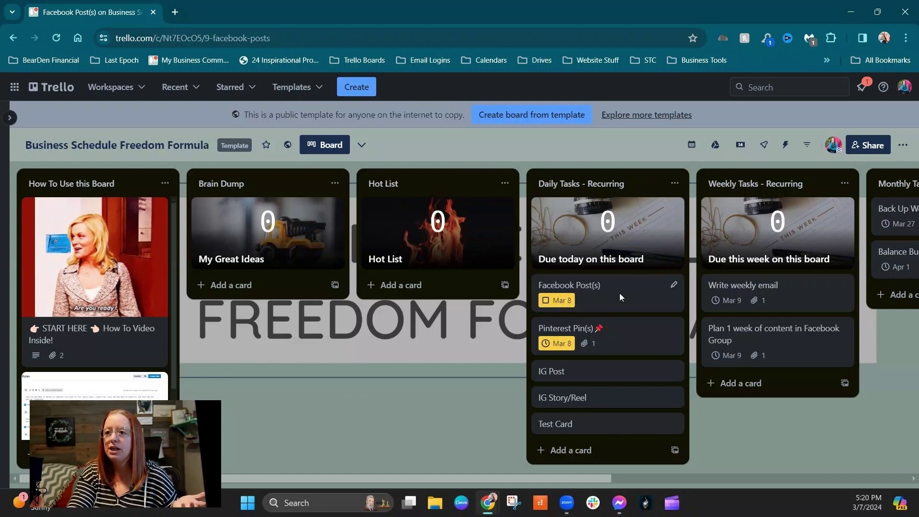
{"action": "left_click", "coordinate": [411, 186]}
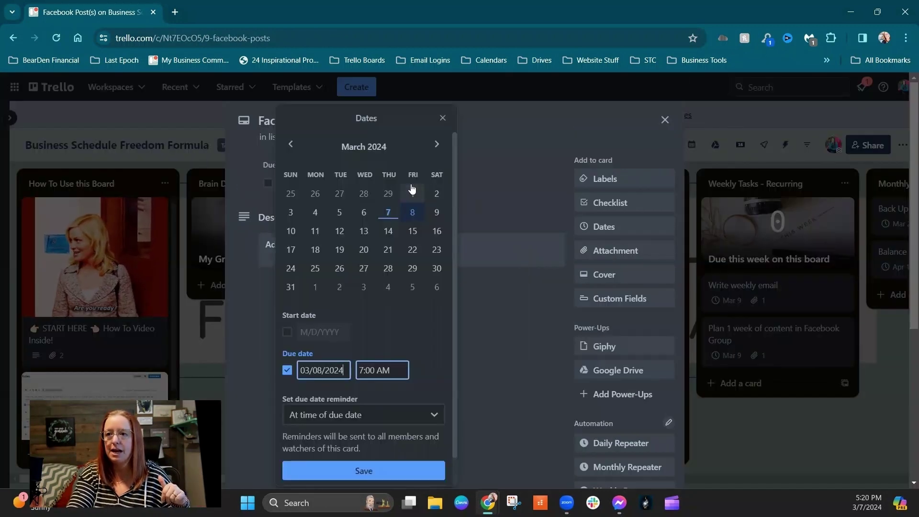
{"action": "left_click", "coordinate": [380, 471]}
{"action": "left_click", "coordinate": [757, 438]}
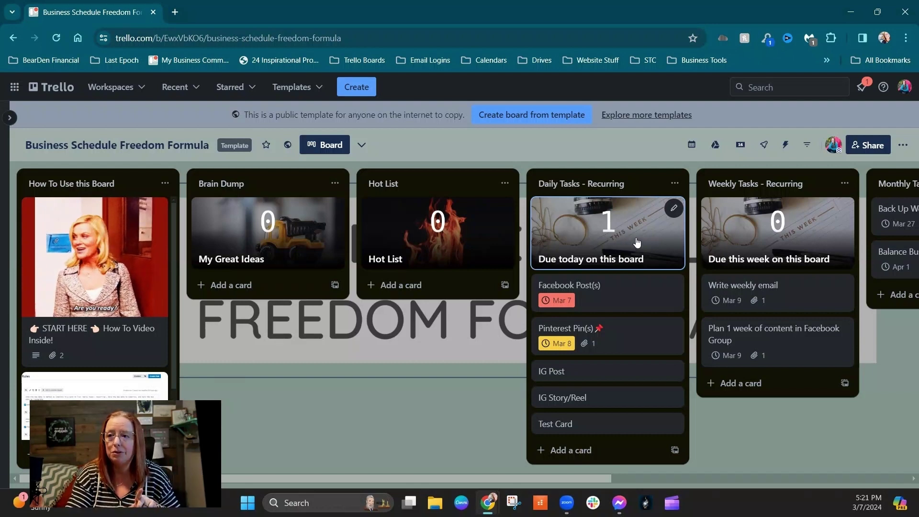
Step: Open the 'Due today on this board' dashcard to confirm Facebook Post(s), due Mar 7, is its only match
{"action": "left_click", "coordinate": [635, 237]}
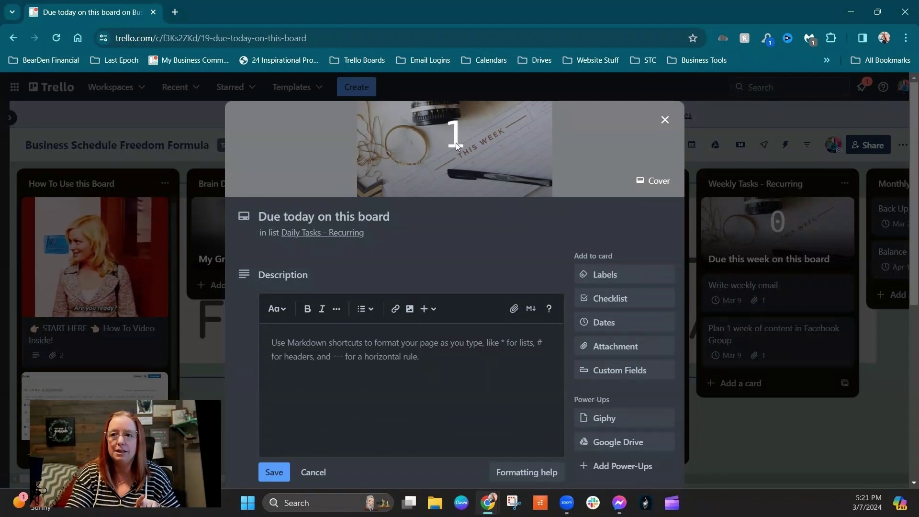
{"action": "scroll", "coordinate": [437, 214], "scroll_direction": "down", "scroll_amount": 5}
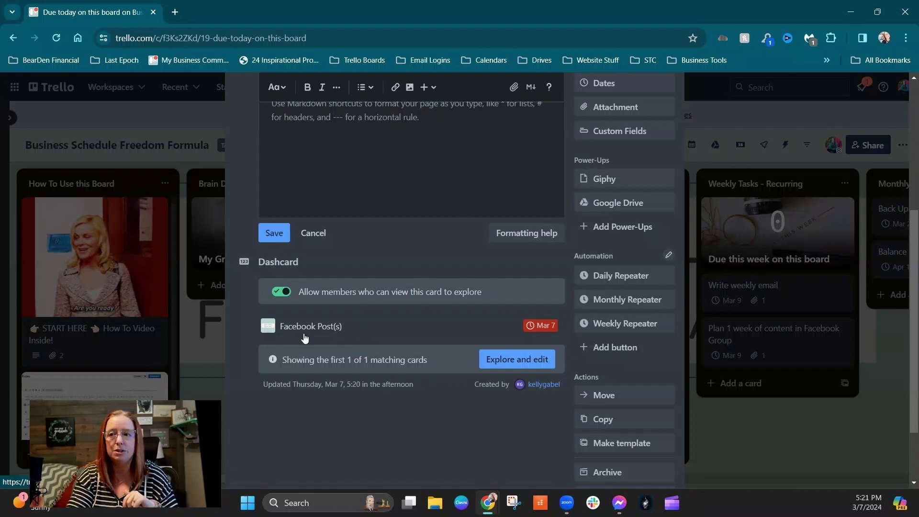
Step: Close the dashcard details to view the board with the Due today count of 1
{"action": "left_click", "coordinate": [780, 441]}
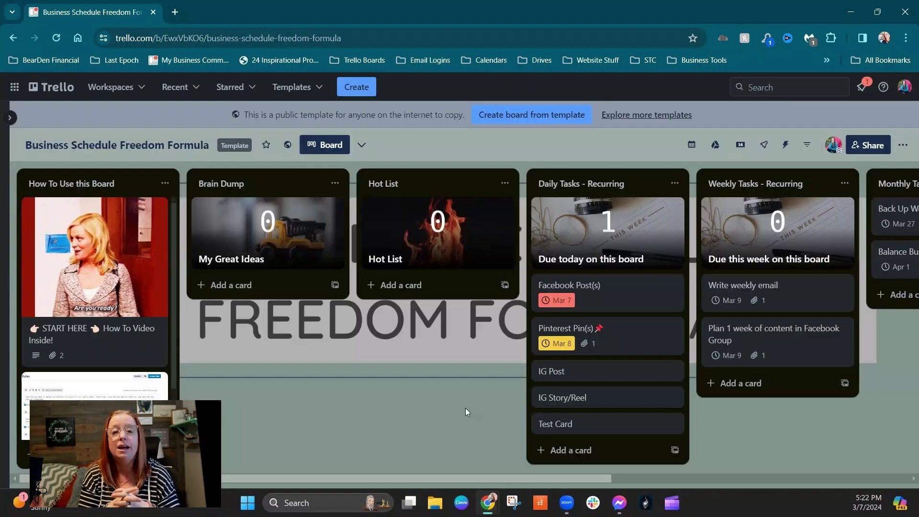